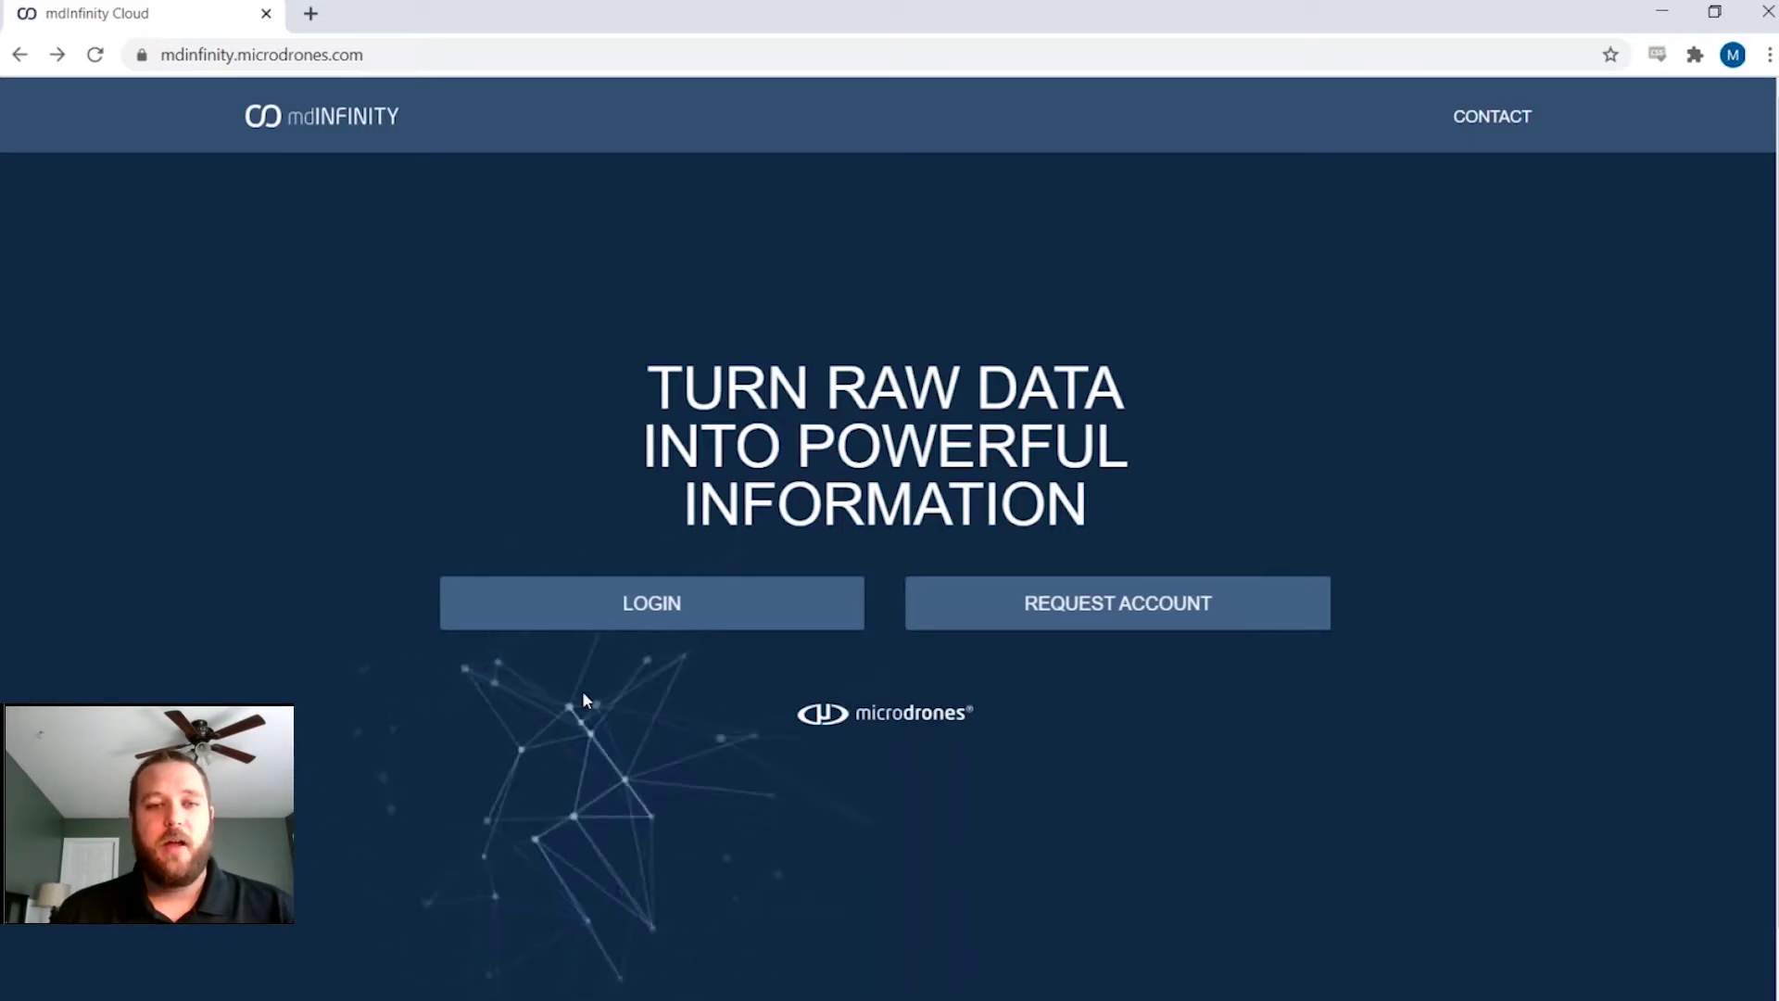
# Step: Log in to mdInfinity, view the base stations list and start a new trajectory processing task
pyautogui.click(608, 619)
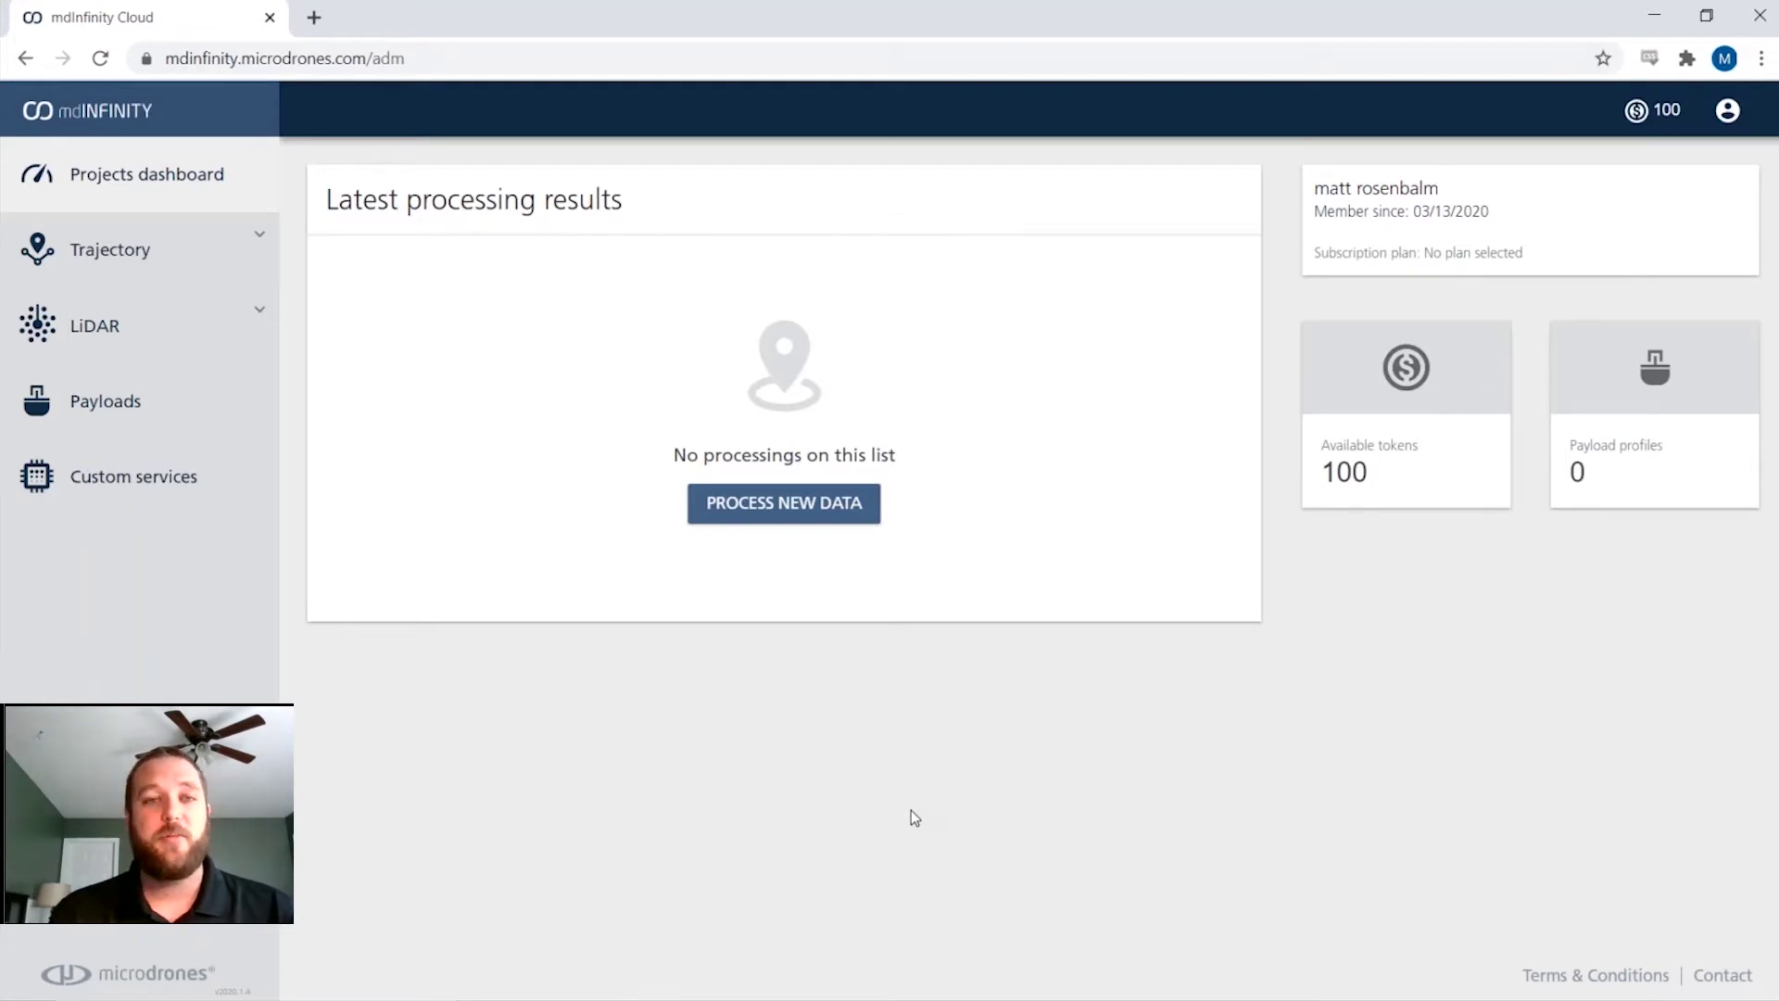
pyautogui.click(146, 251)
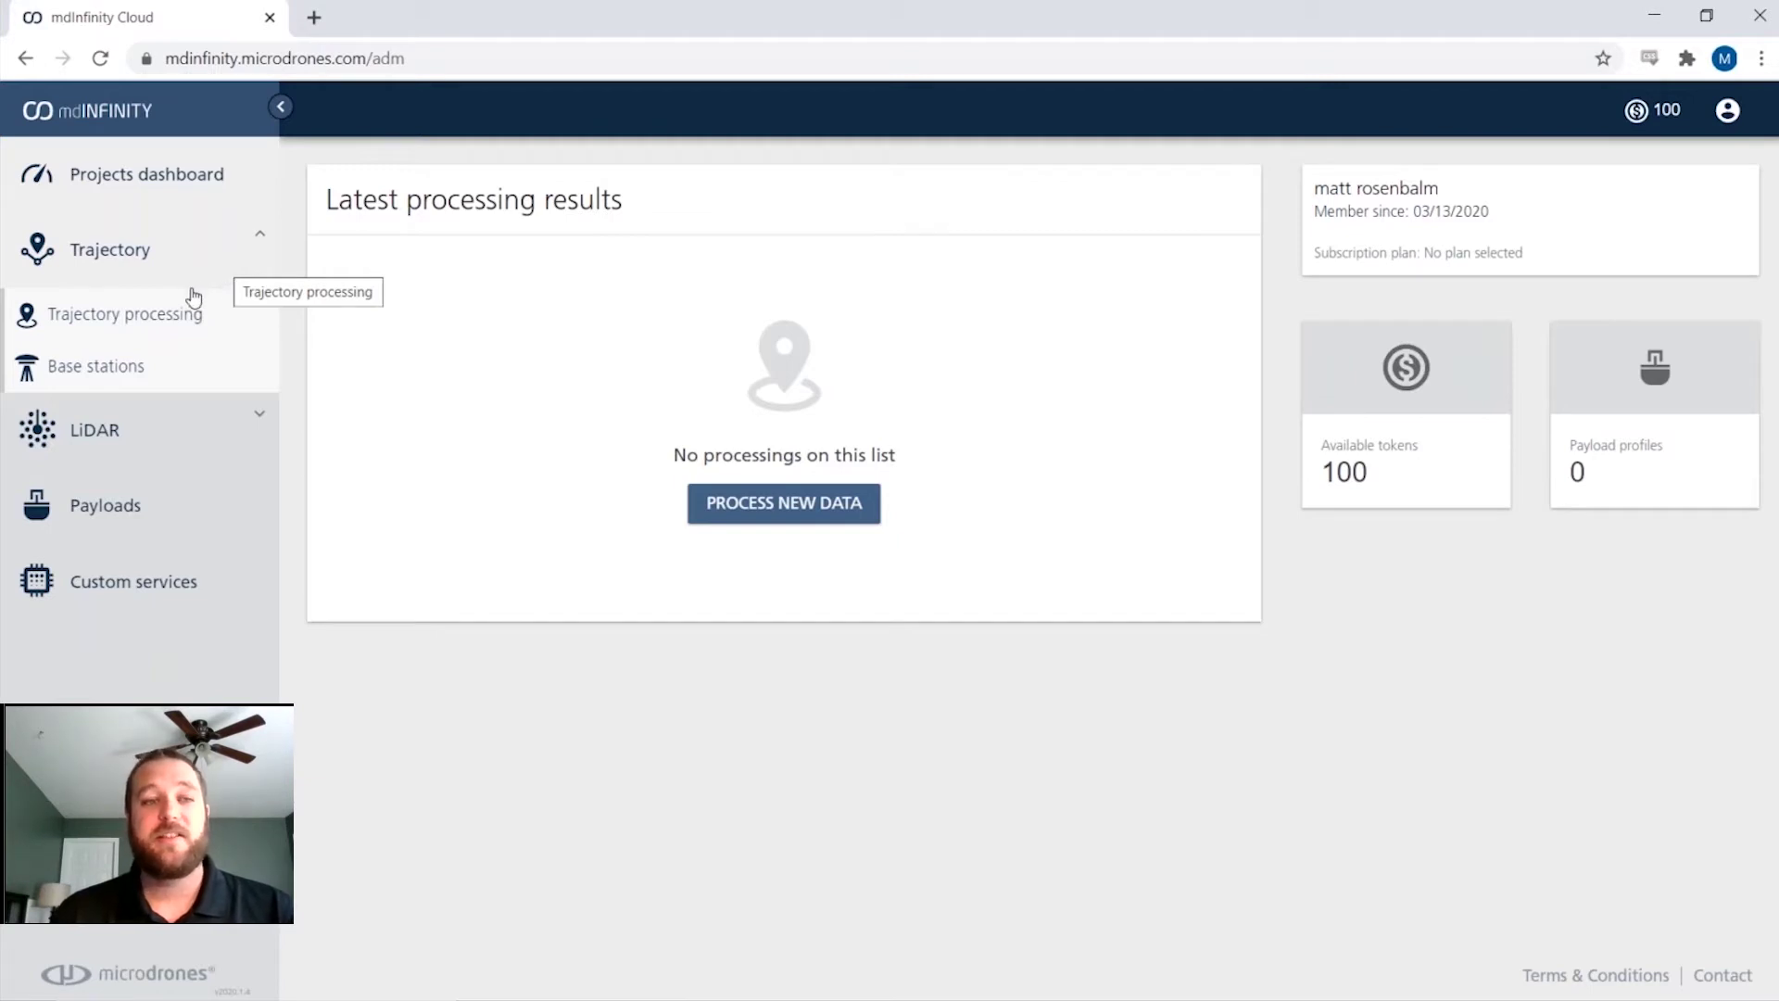
pyautogui.click(135, 382)
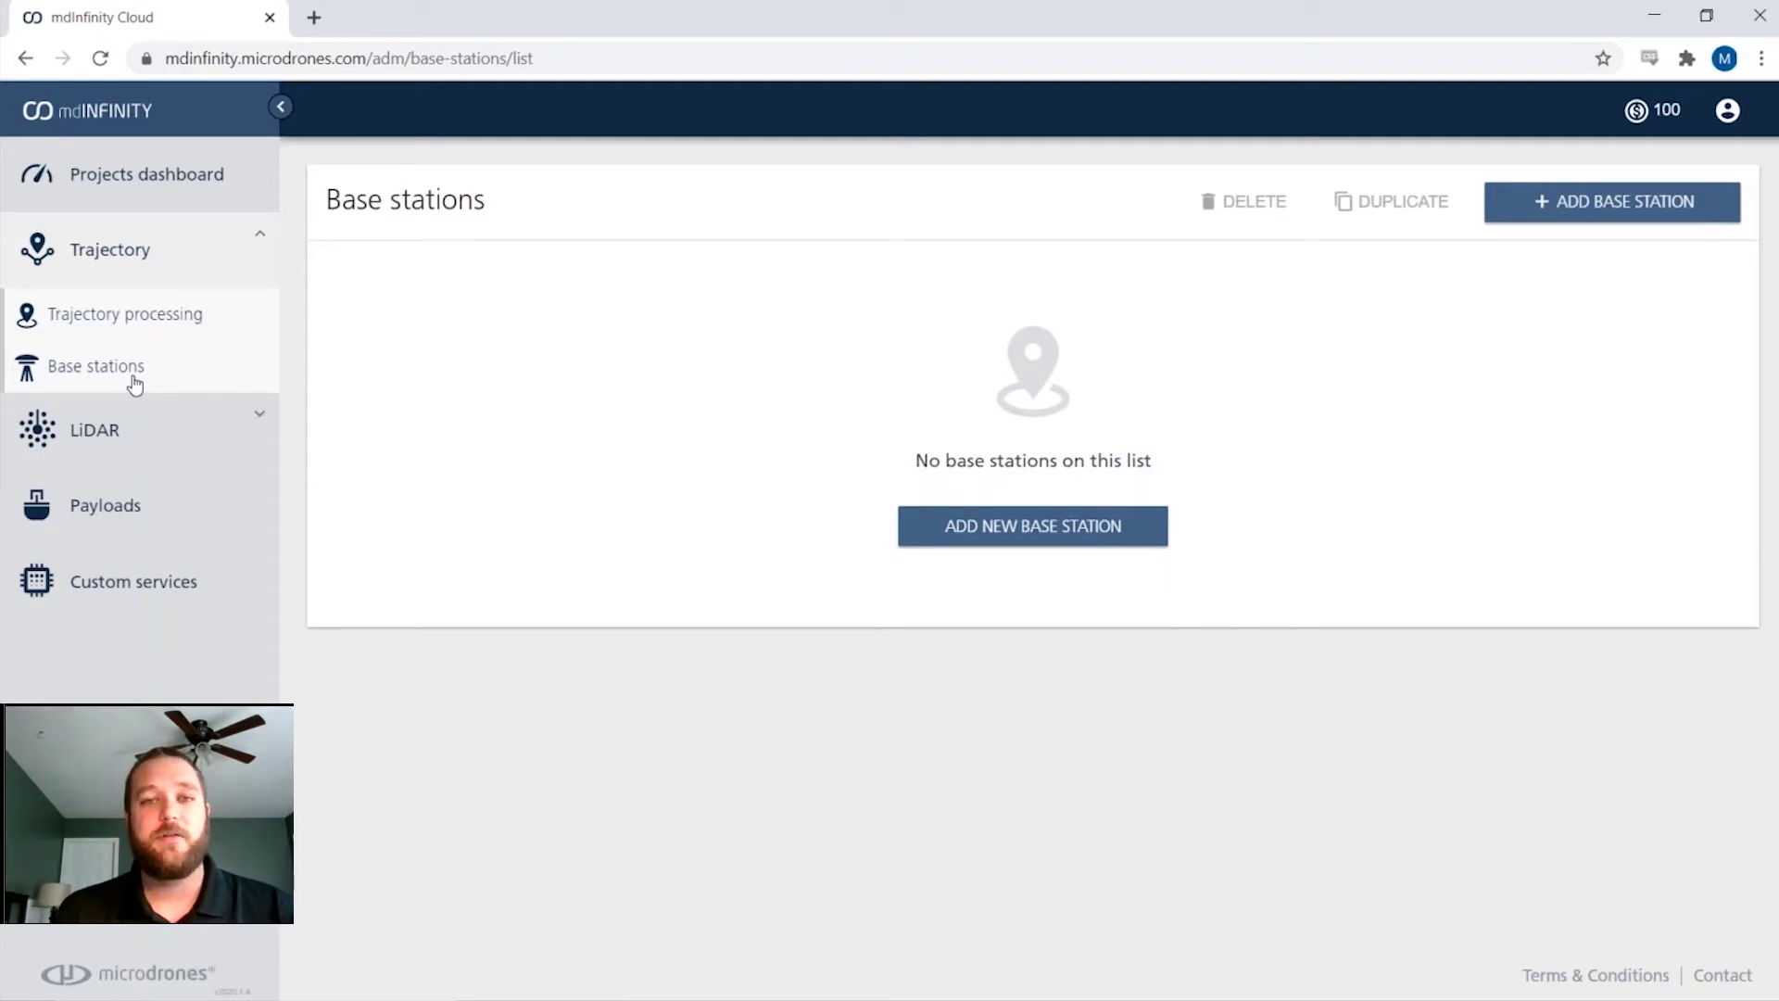
pyautogui.click(168, 324)
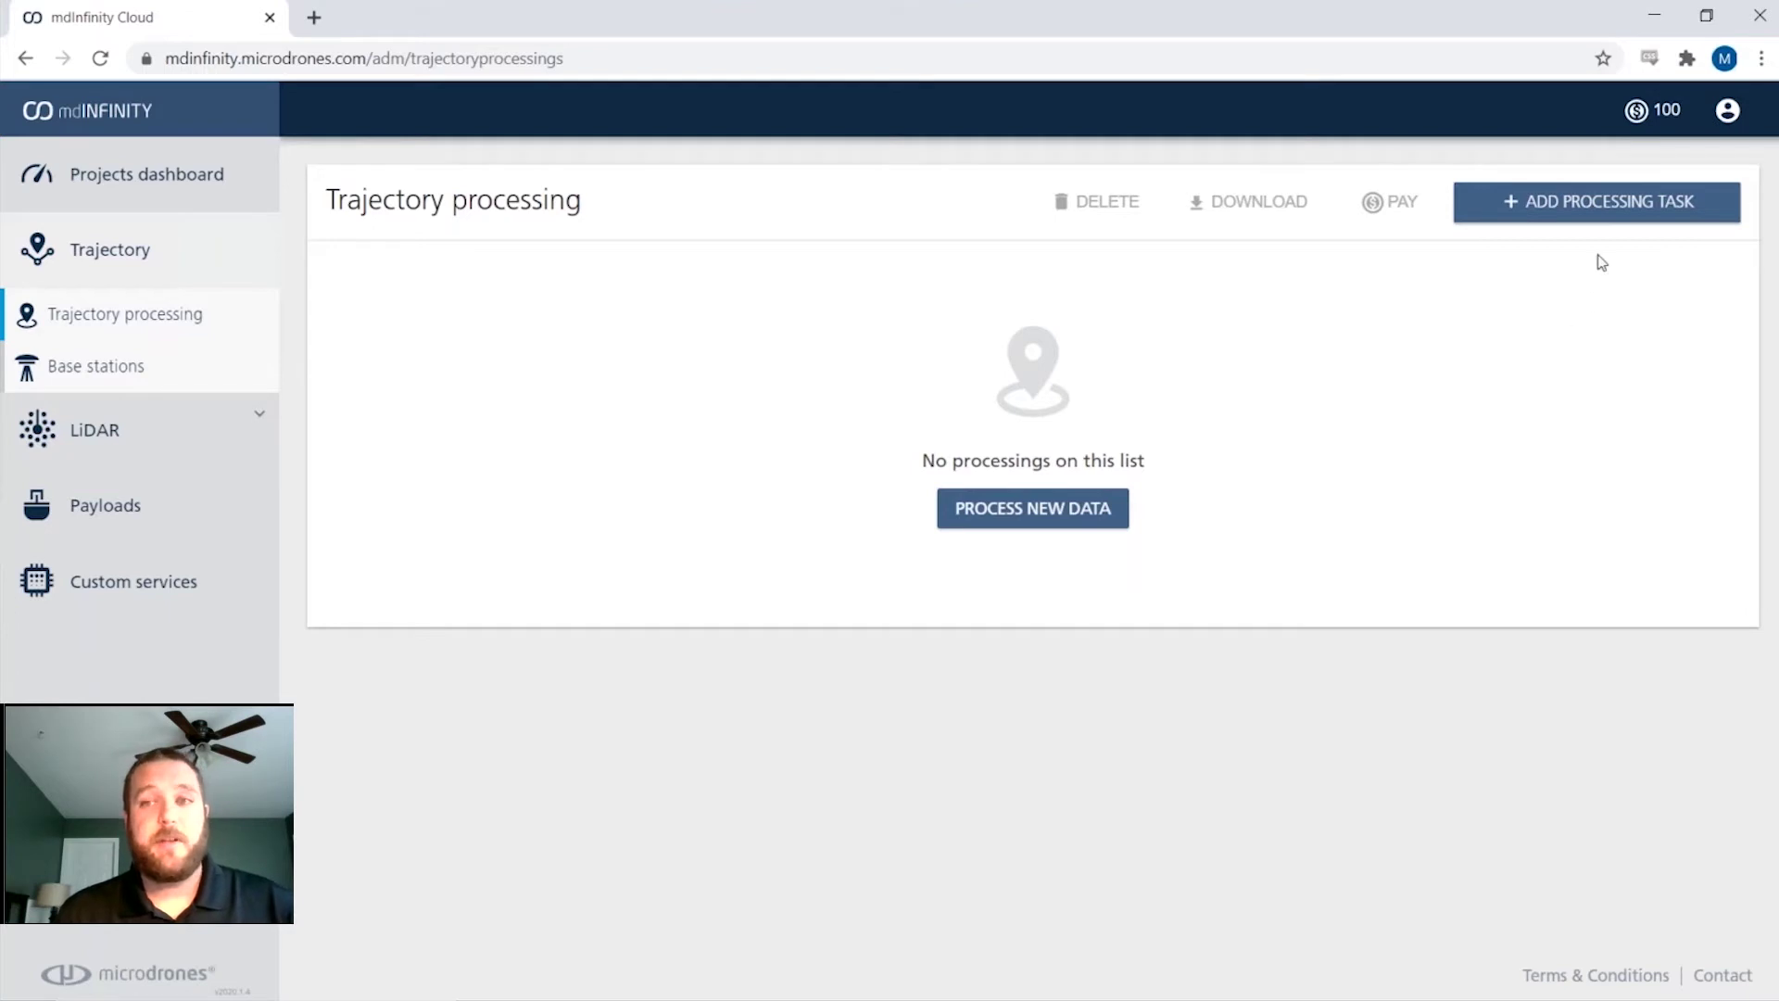
pyautogui.click(1595, 211)
# Step: Name the trajectory processing task "mdInfinity Demo"
pyautogui.click(678, 403)
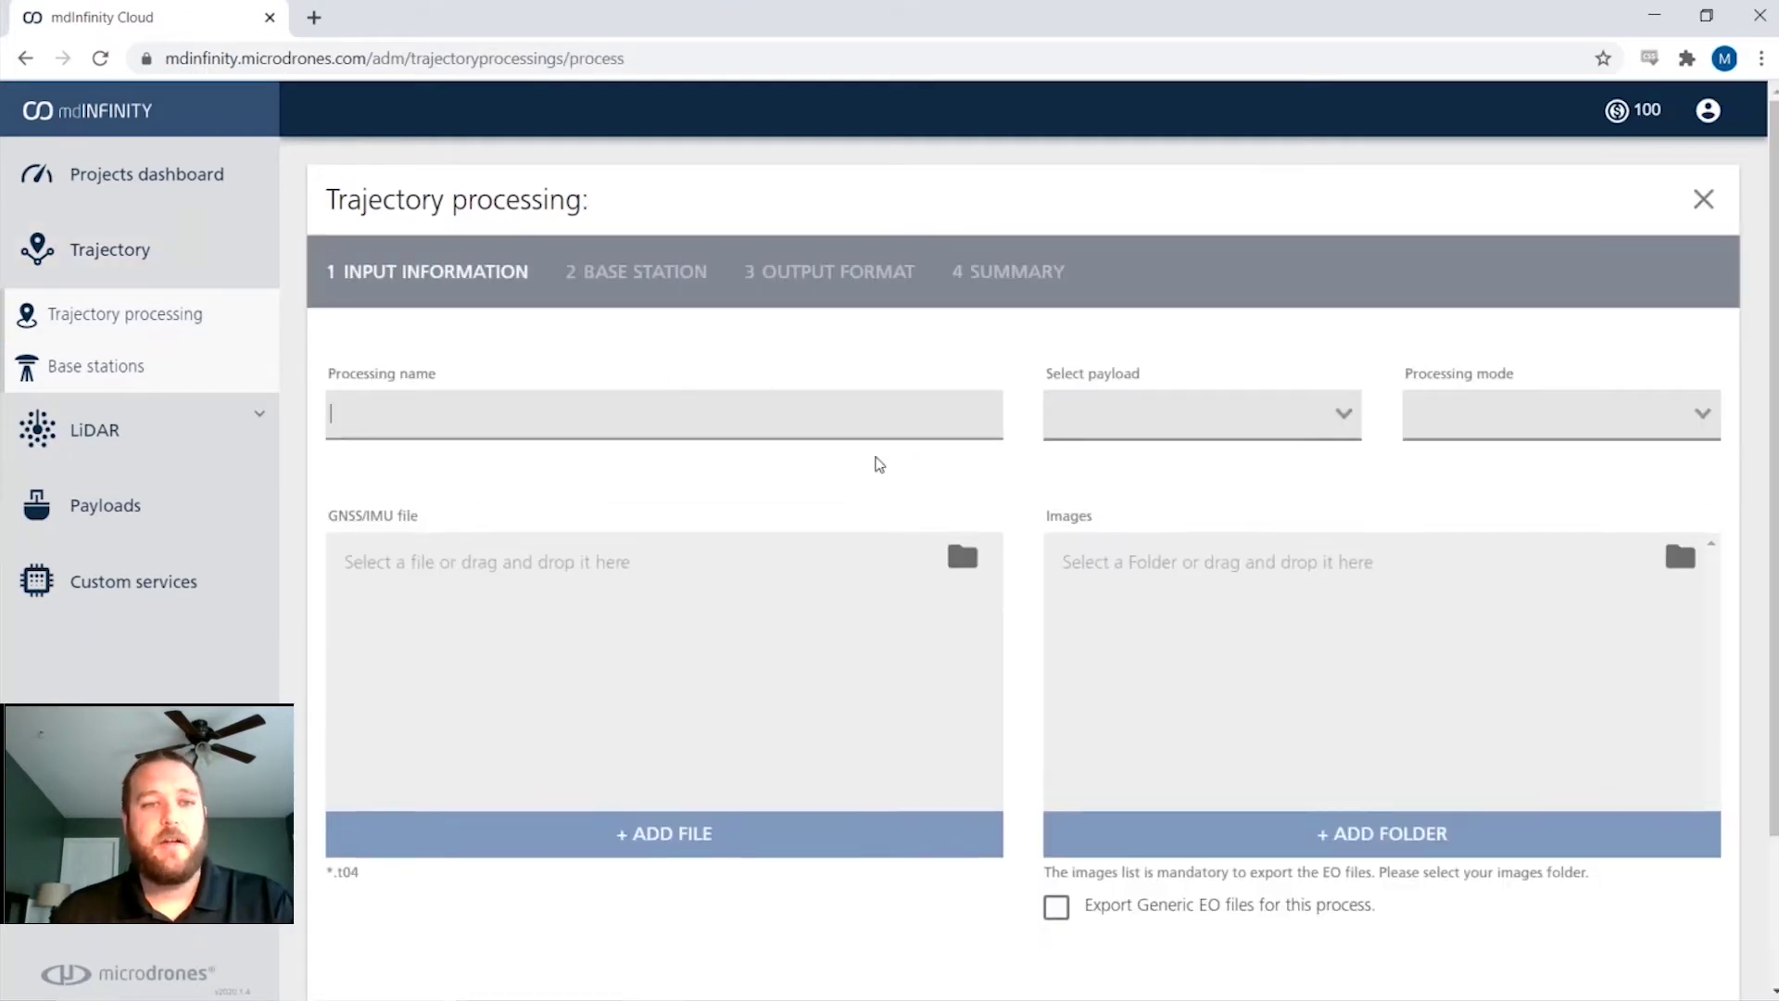
pyautogui.write('md')
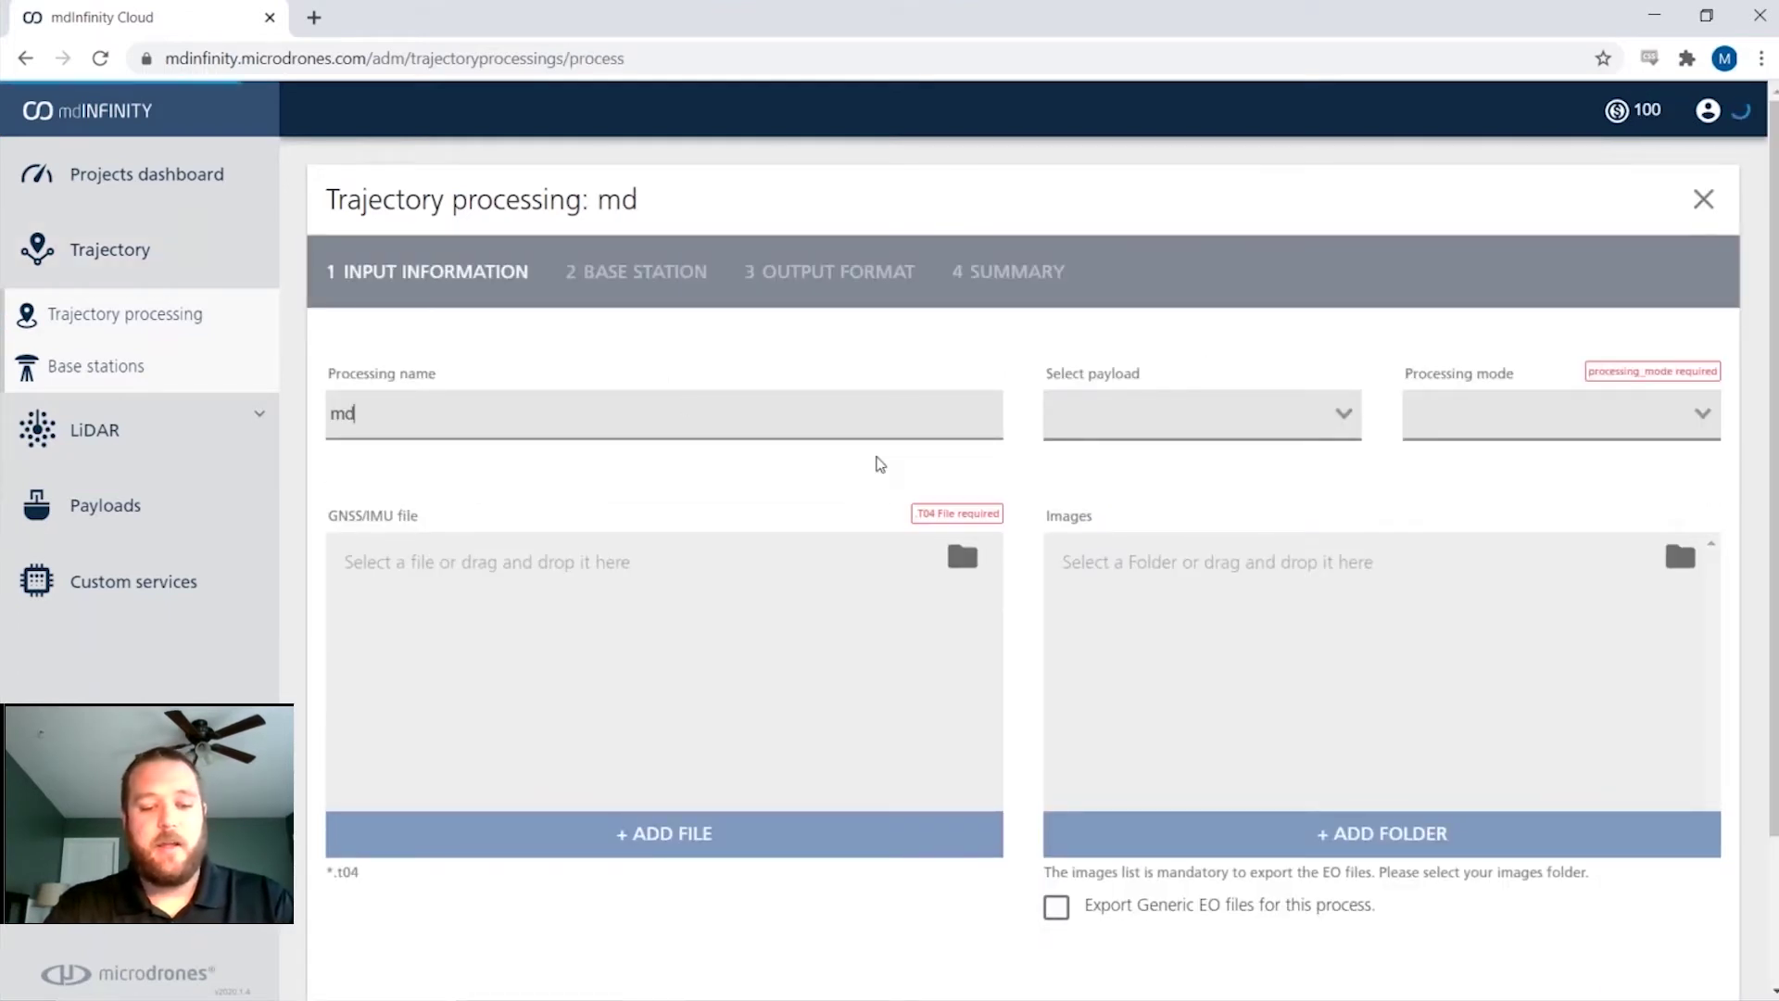
pyautogui.write('Infinity')
pyautogui.press('BackSpace')
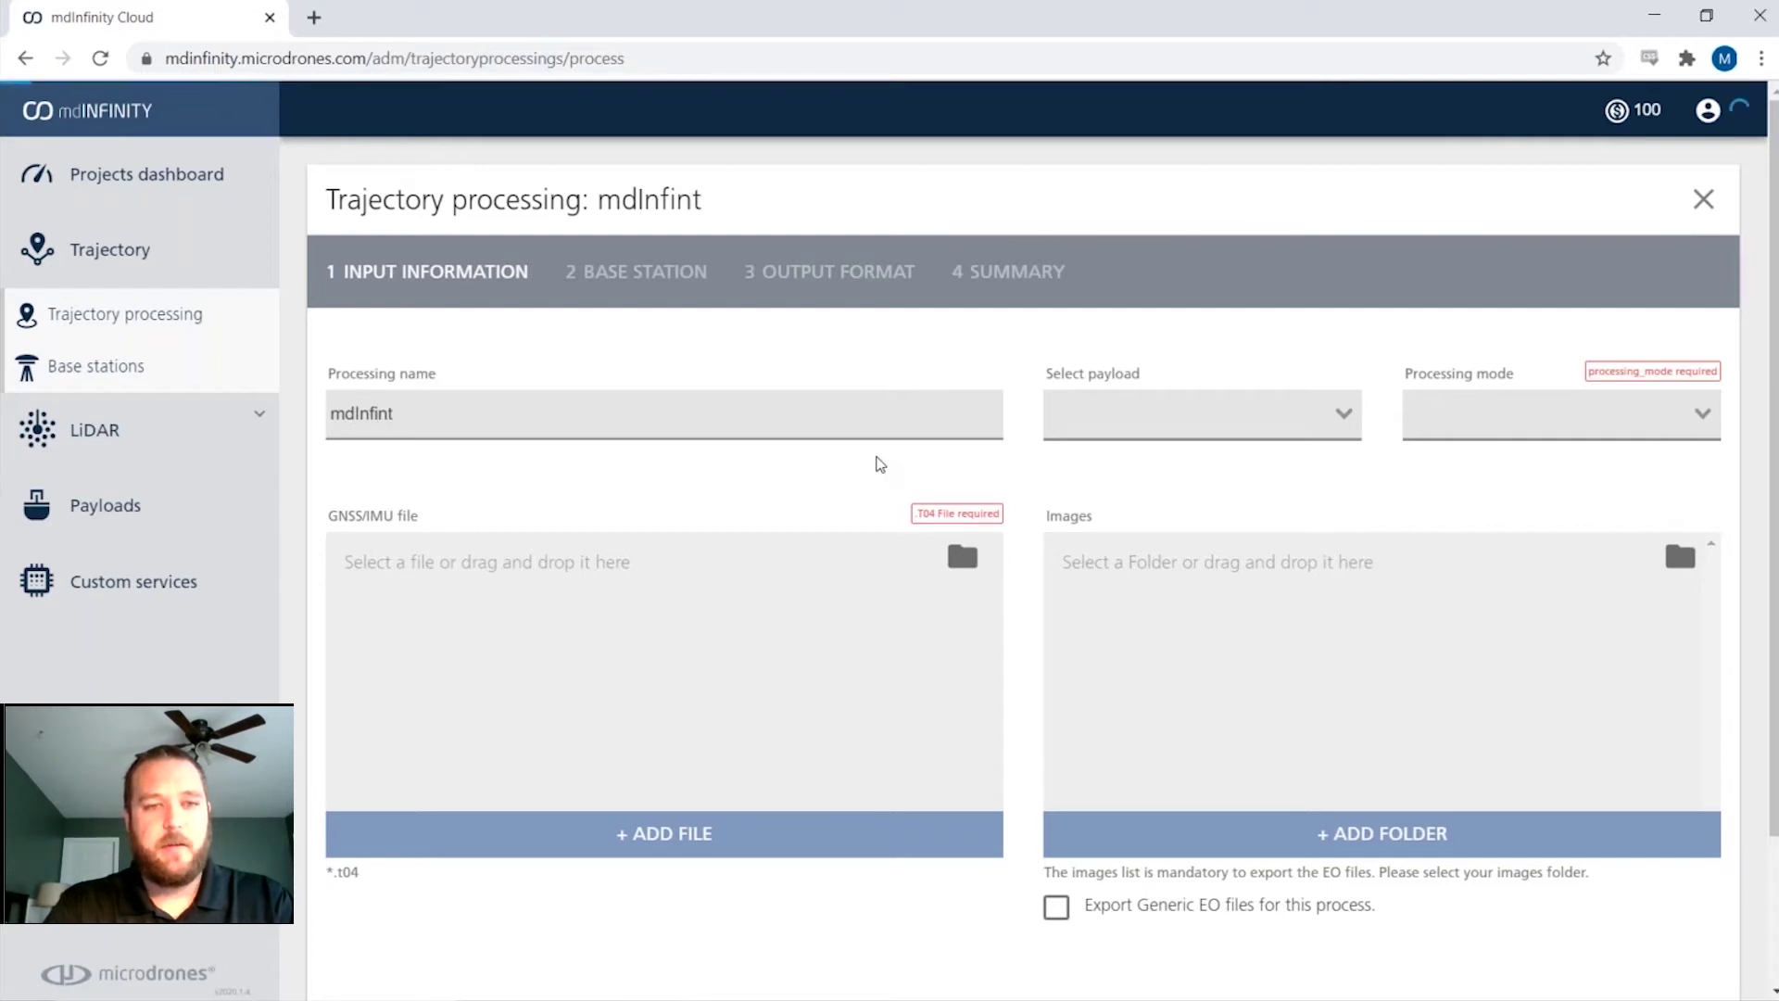
pyautogui.press('BackSpace')
pyautogui.write('ity Demo')
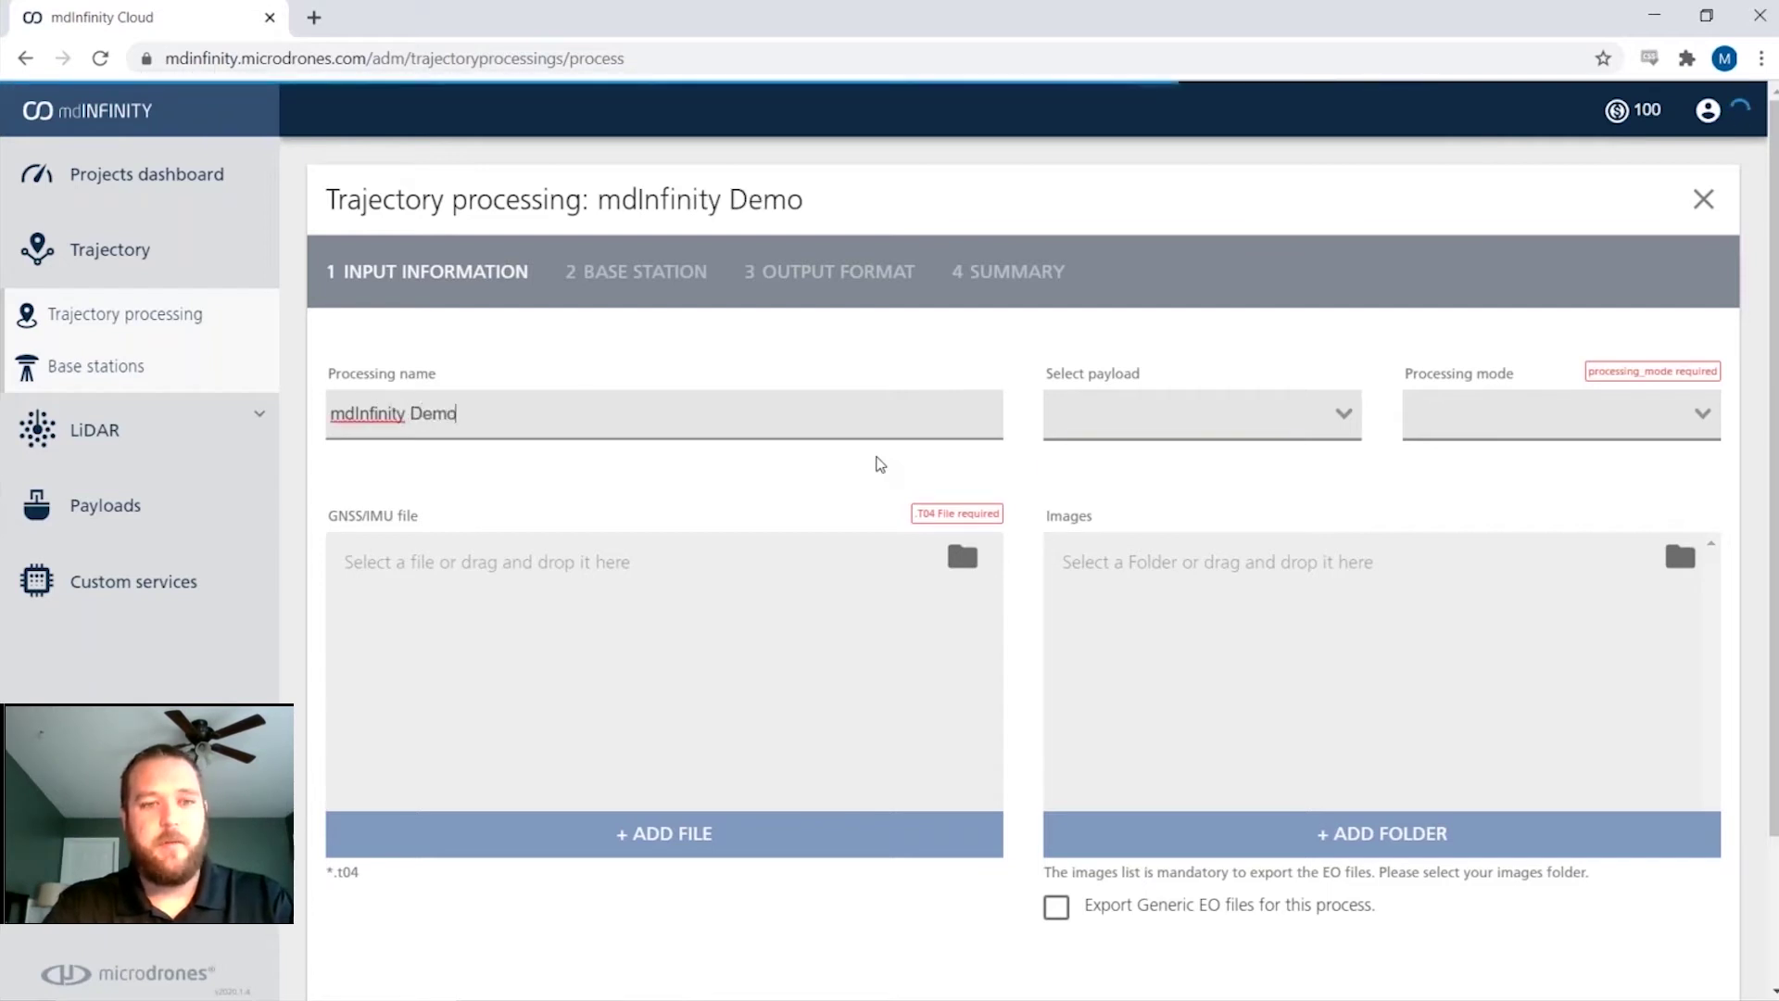
pyautogui.press('Tab')
# Step: Select the mdInfinity Demo mdLiDAR1000 payload and the DG Direct Georeferencing processing mode
pyautogui.click(1168, 459)
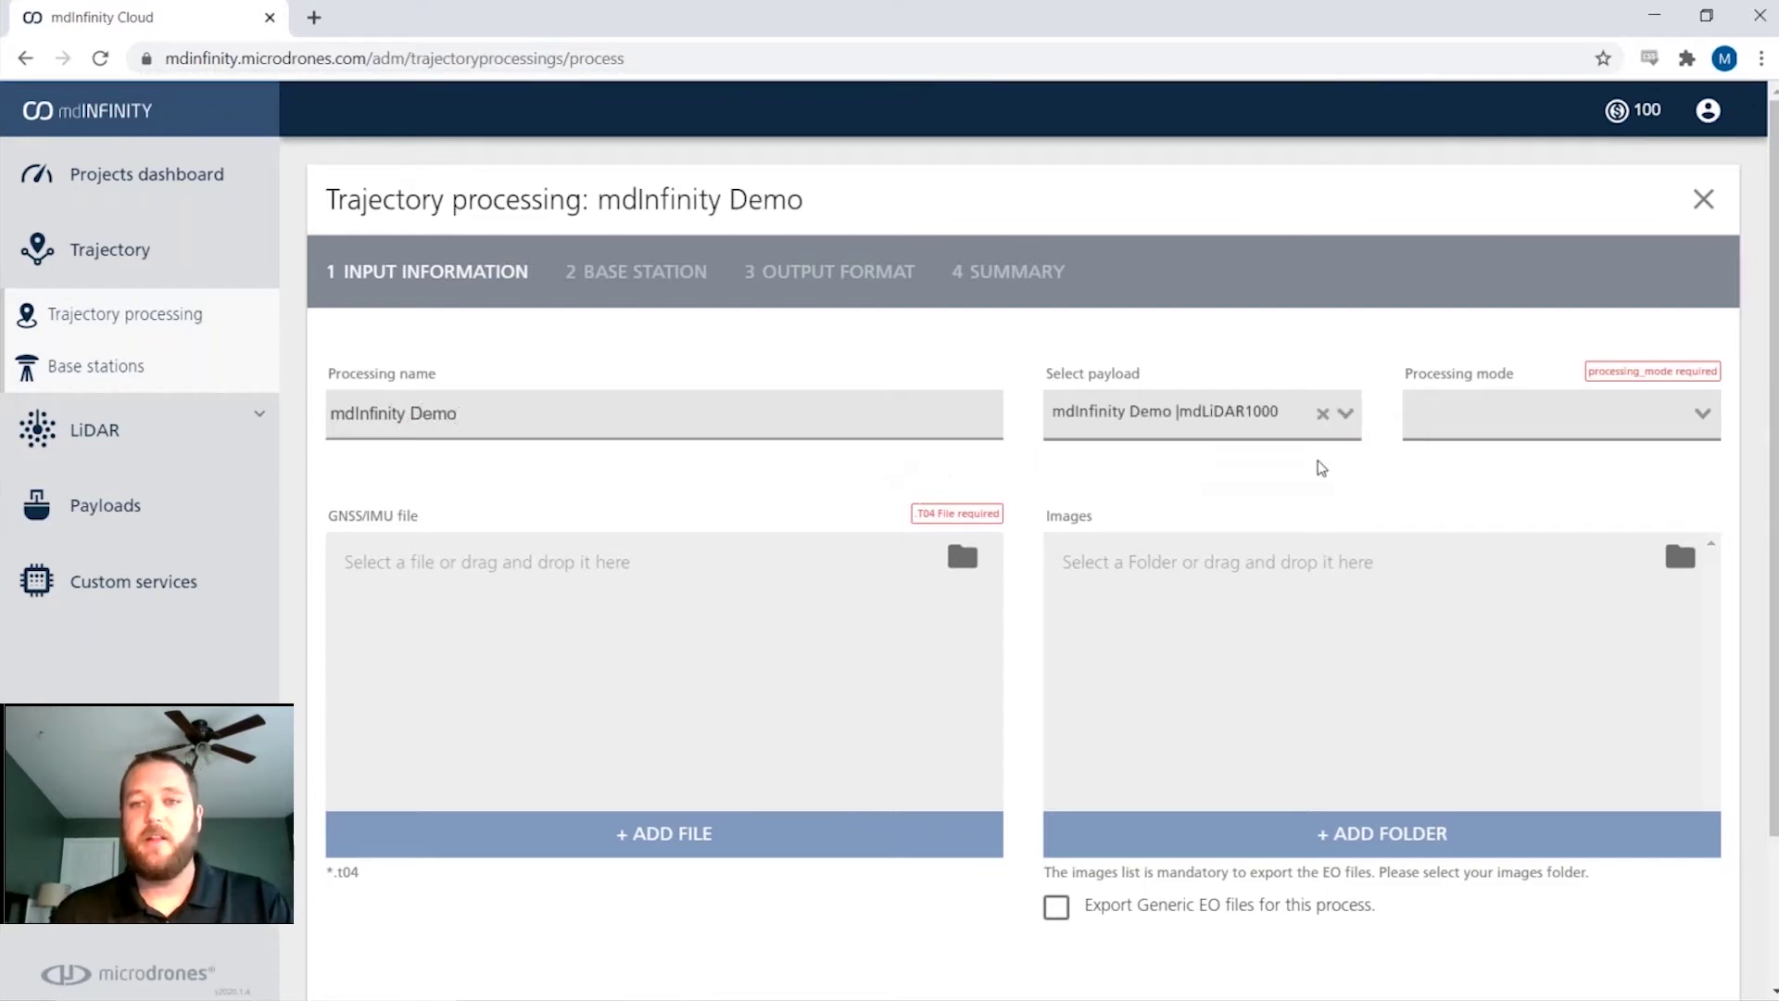
pyautogui.click(1423, 439)
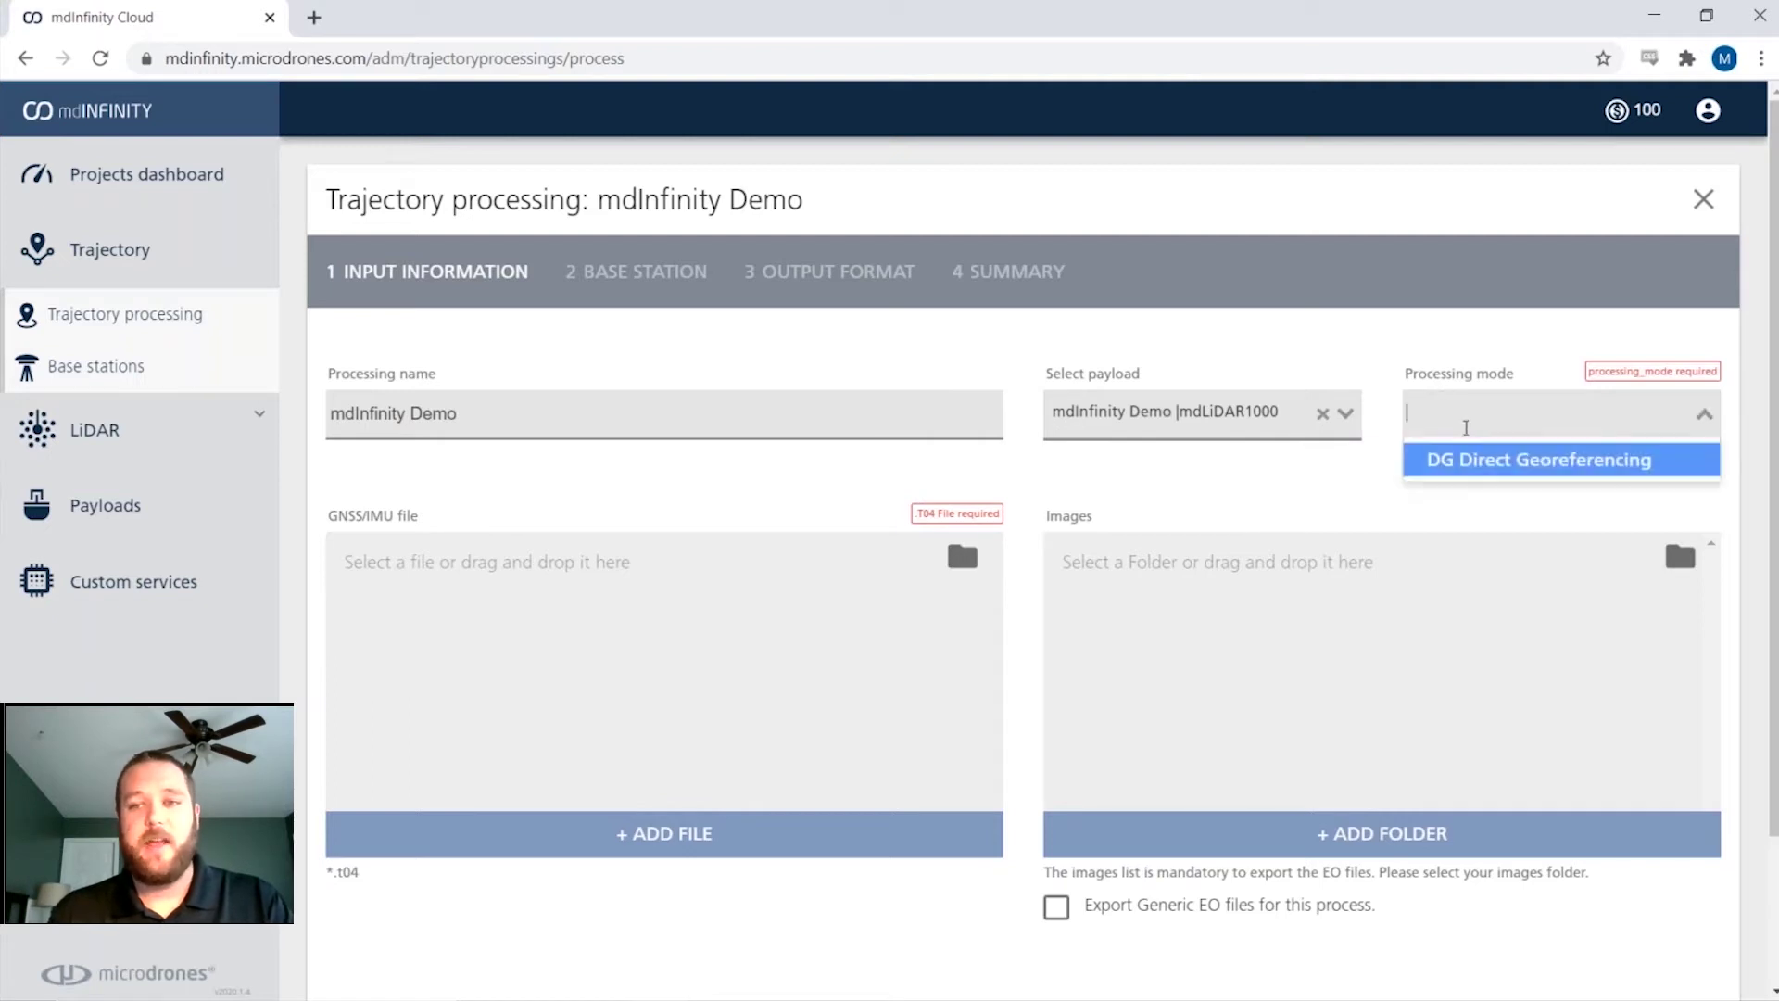
pyautogui.click(1448, 457)
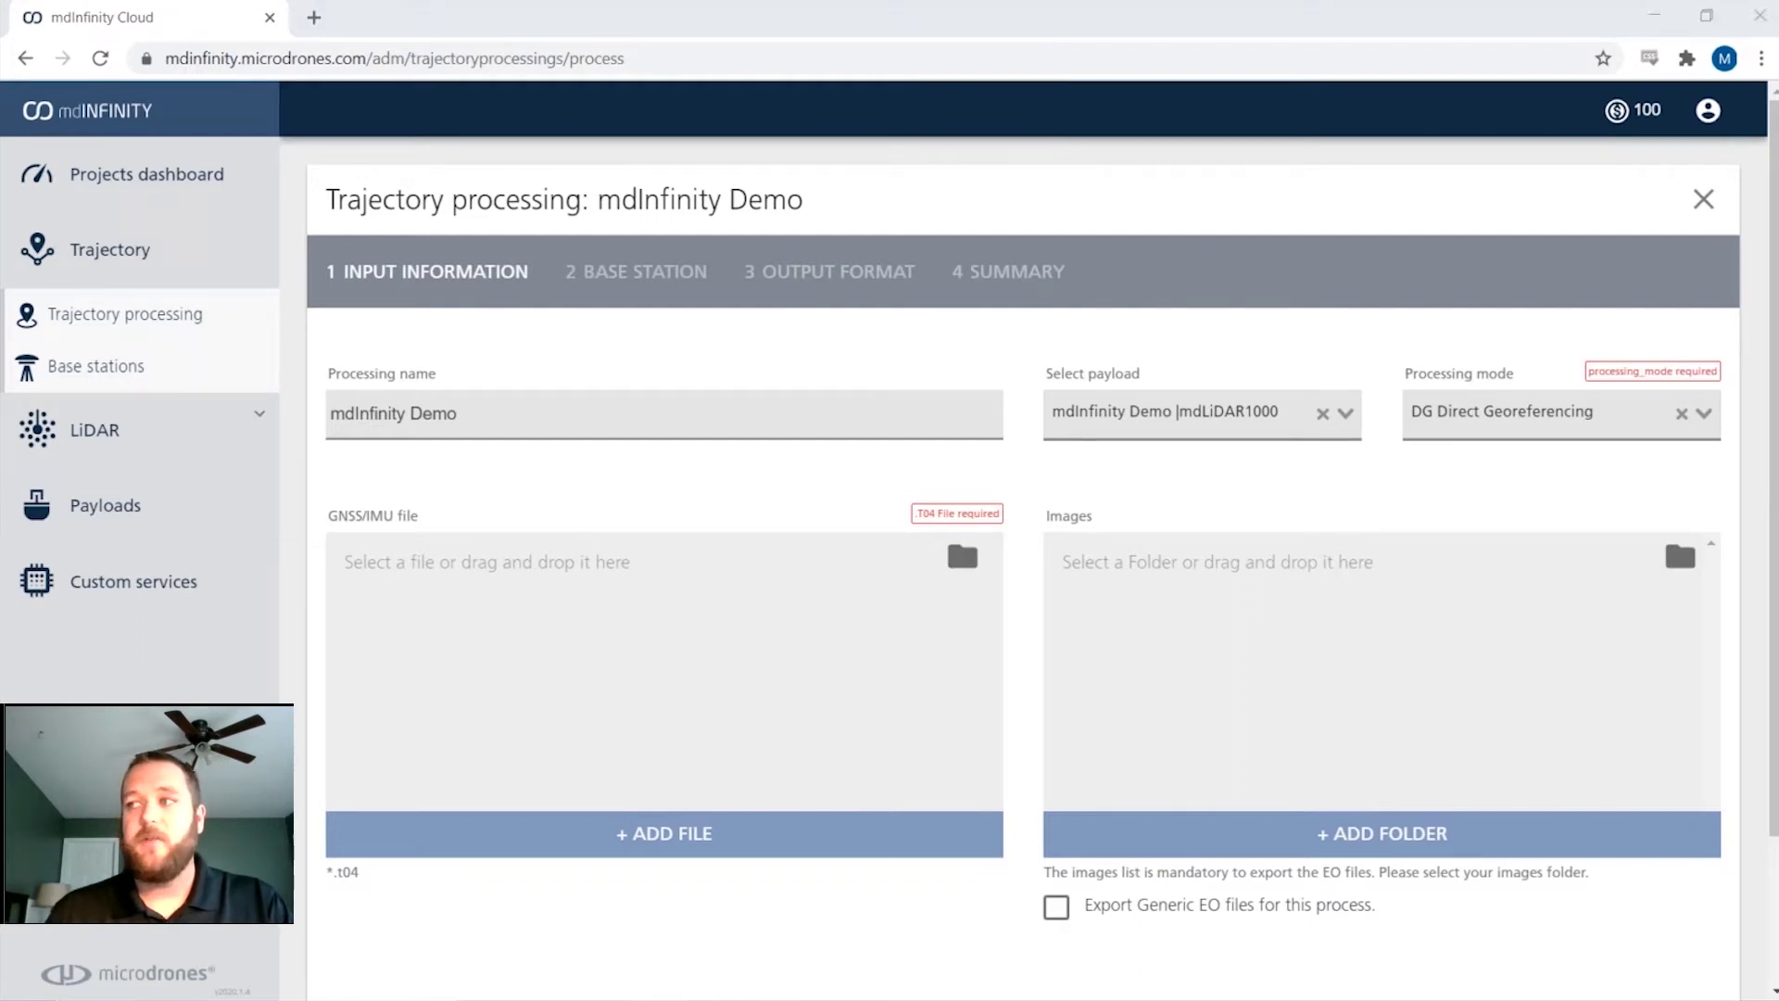
# Step: Add apx_log.T04 as the GNSS/IMU file, upload the images folder and proceed to the base station settings
pyautogui.moveTo(1778, 556); pyautogui.dragTo(844, 642)
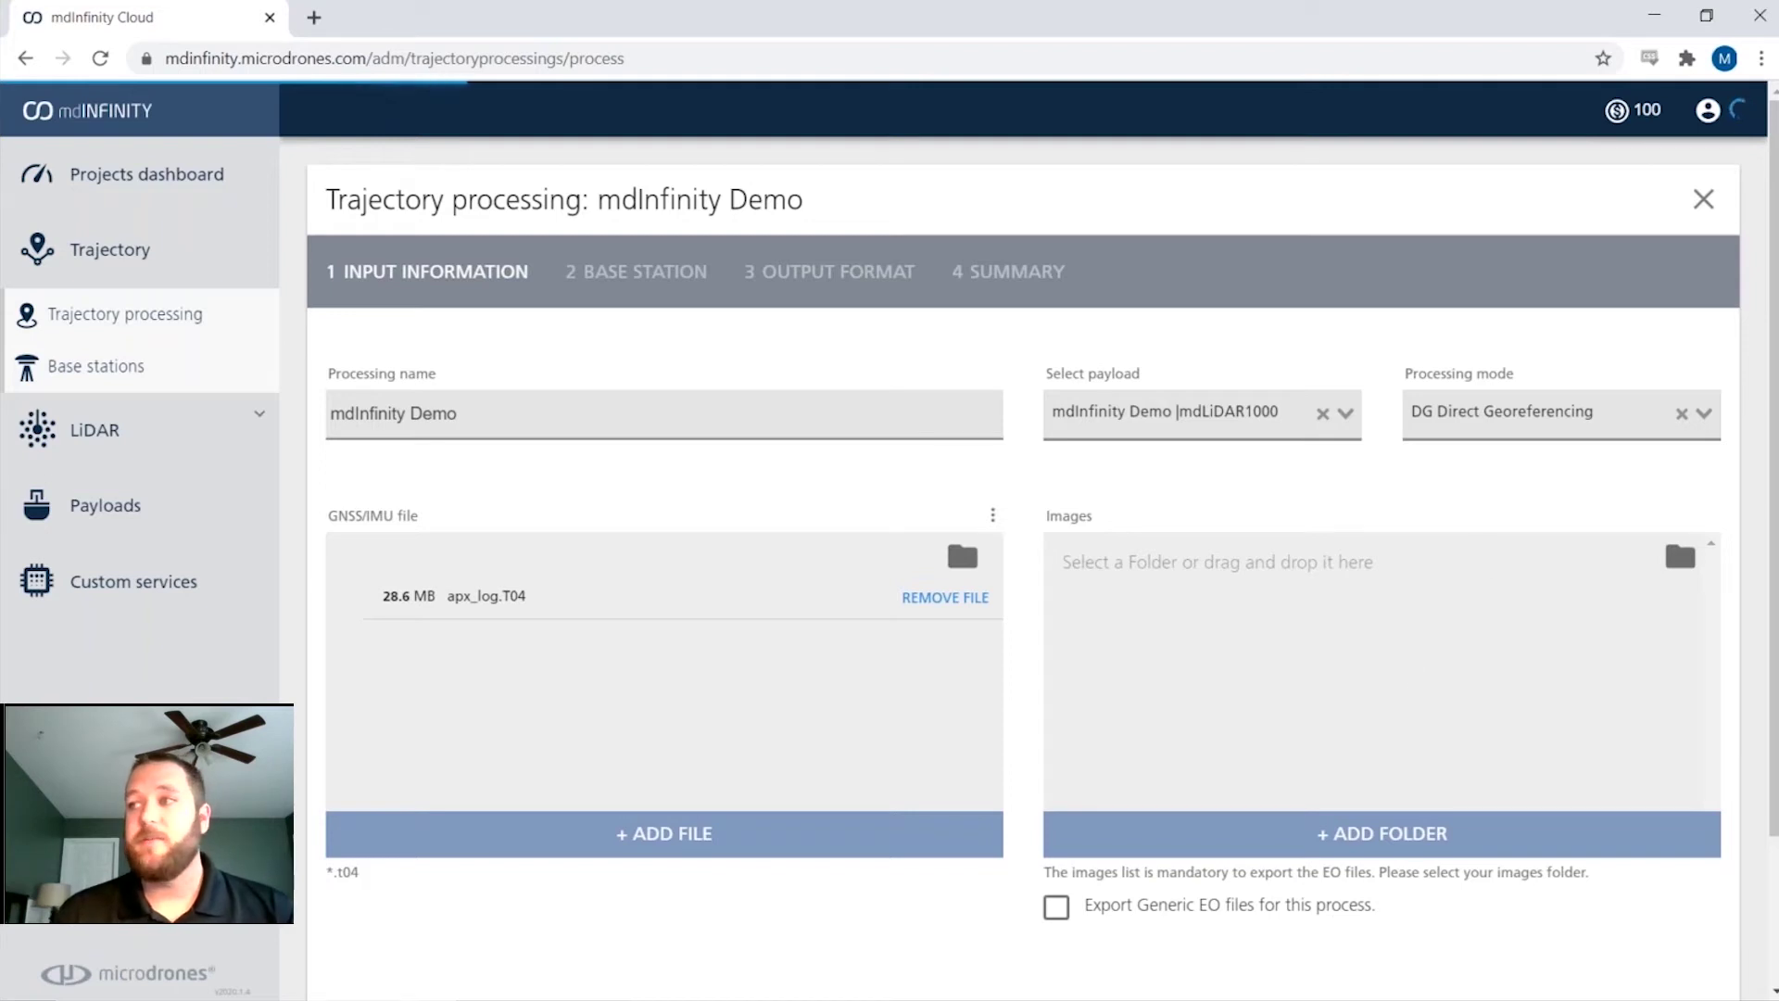
pyautogui.click(1279, 841)
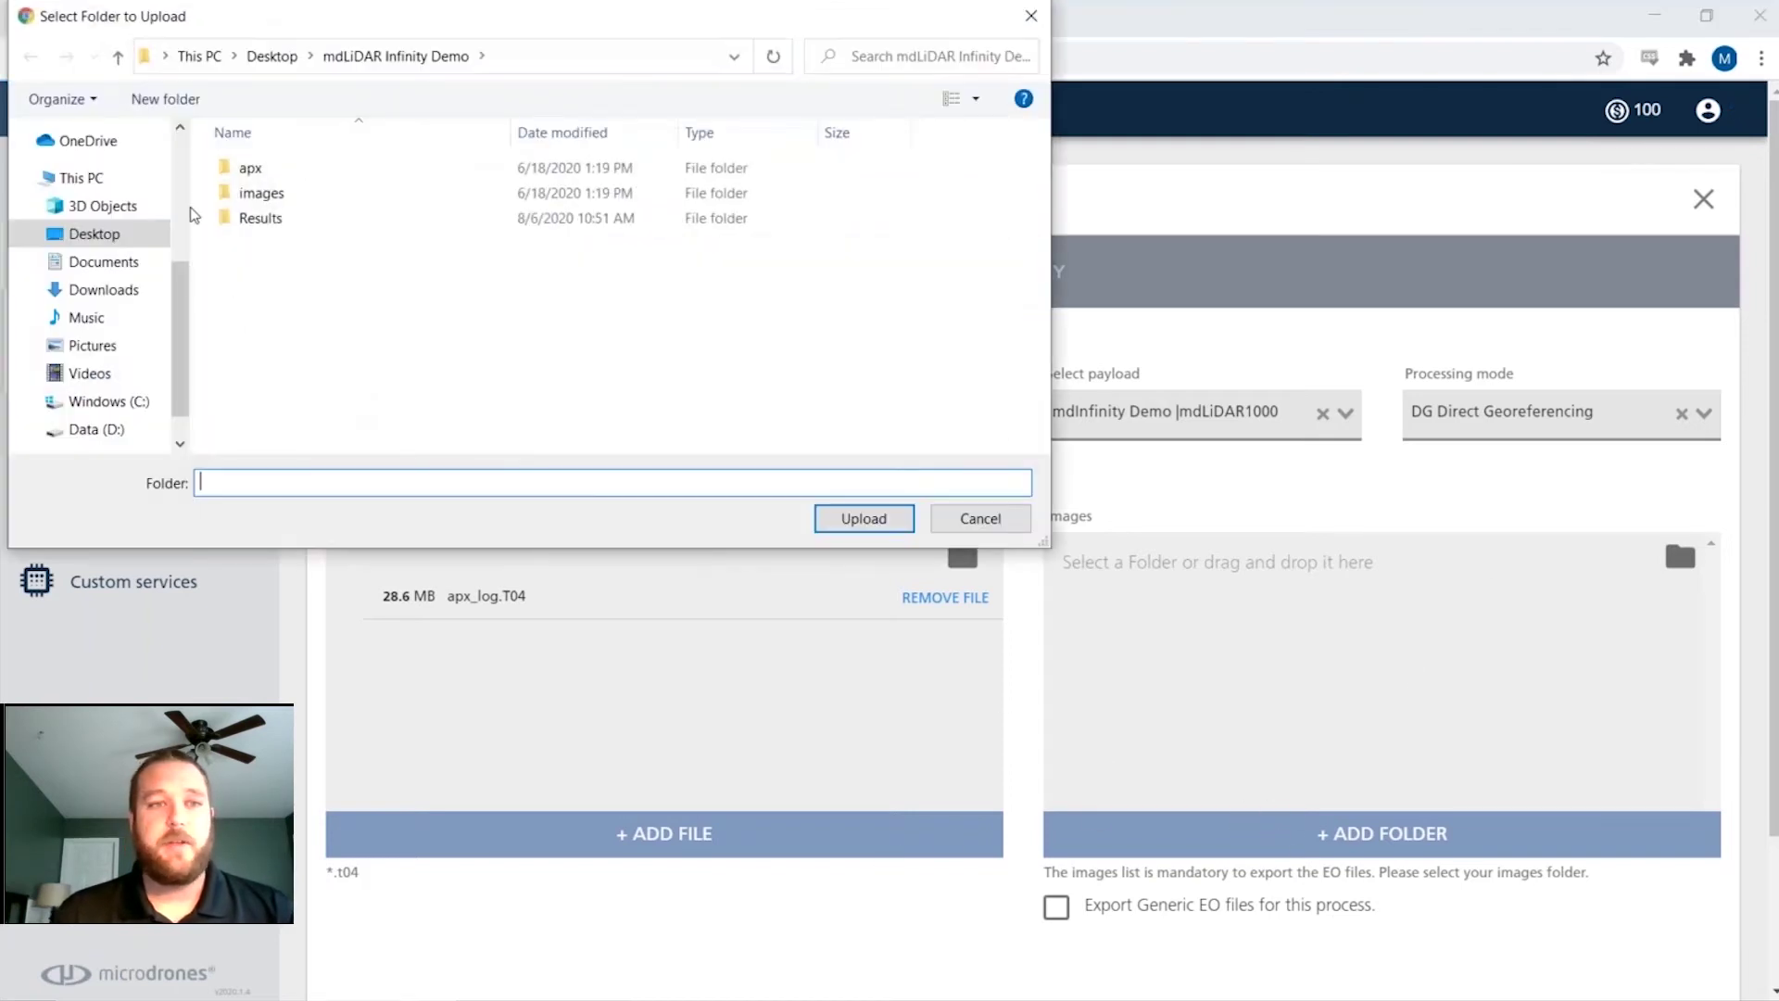
pyautogui.doubleClick(272, 191)
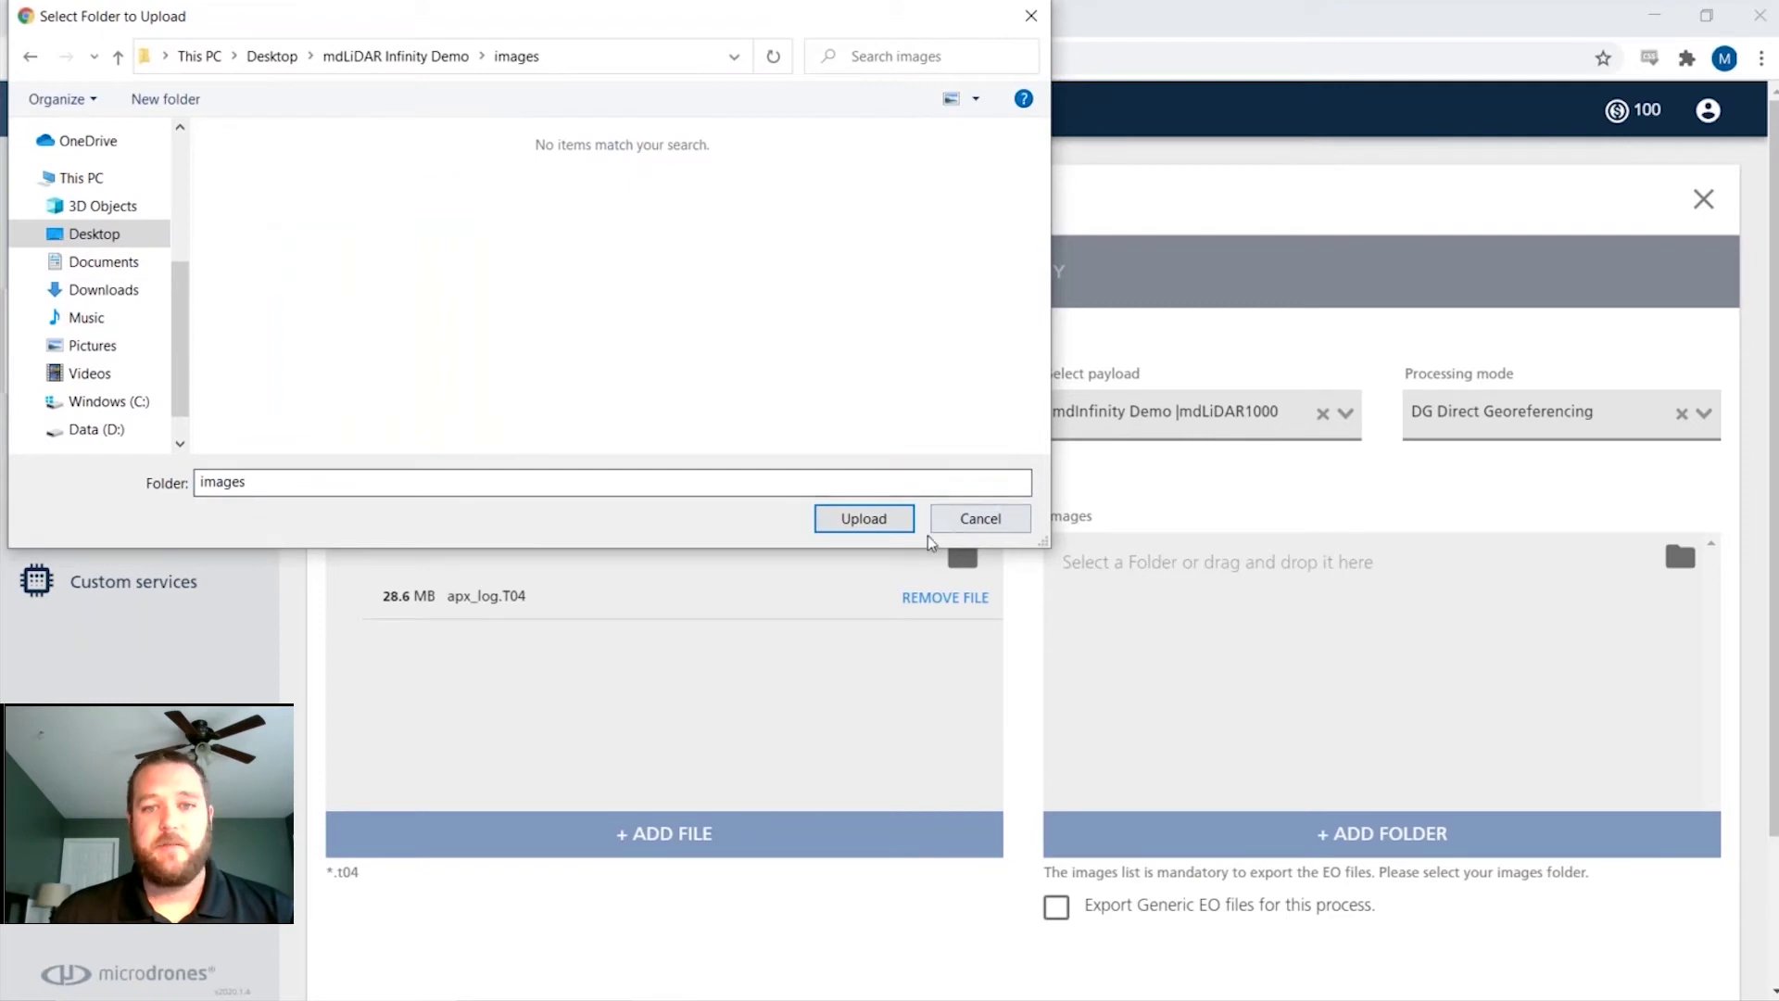
pyautogui.click(864, 518)
pyautogui.click(993, 192)
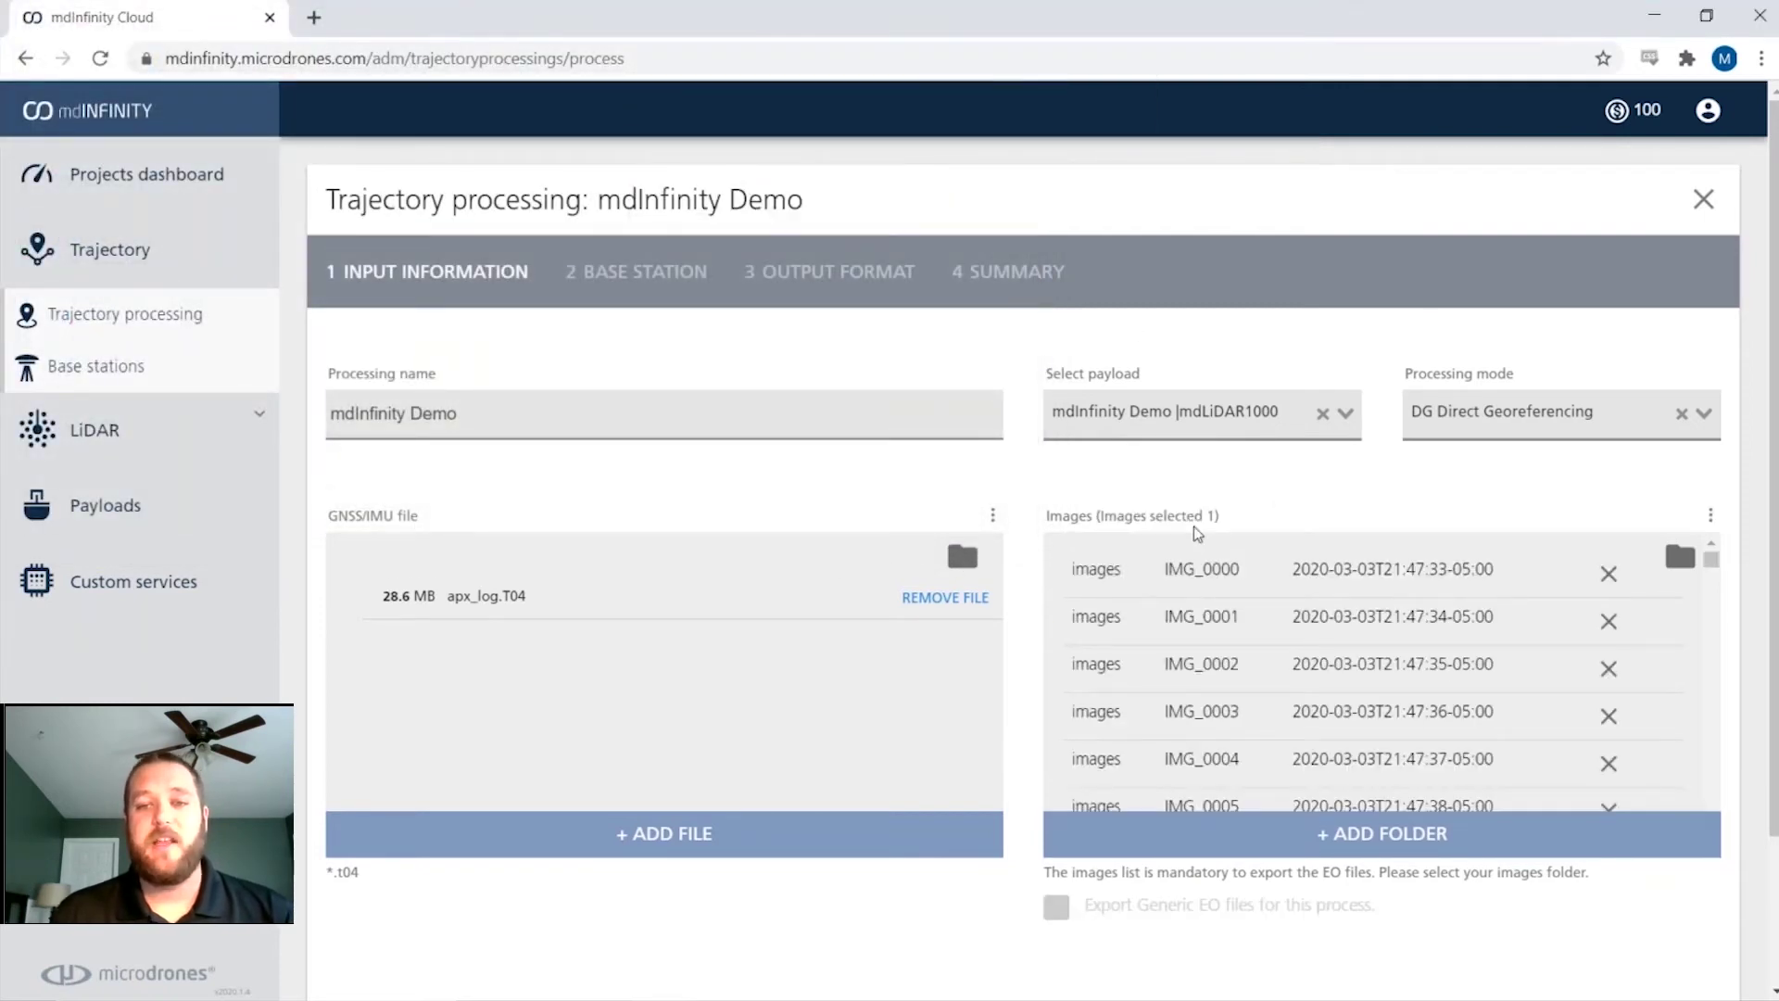
pyautogui.scroll(-2, 1430, 942)
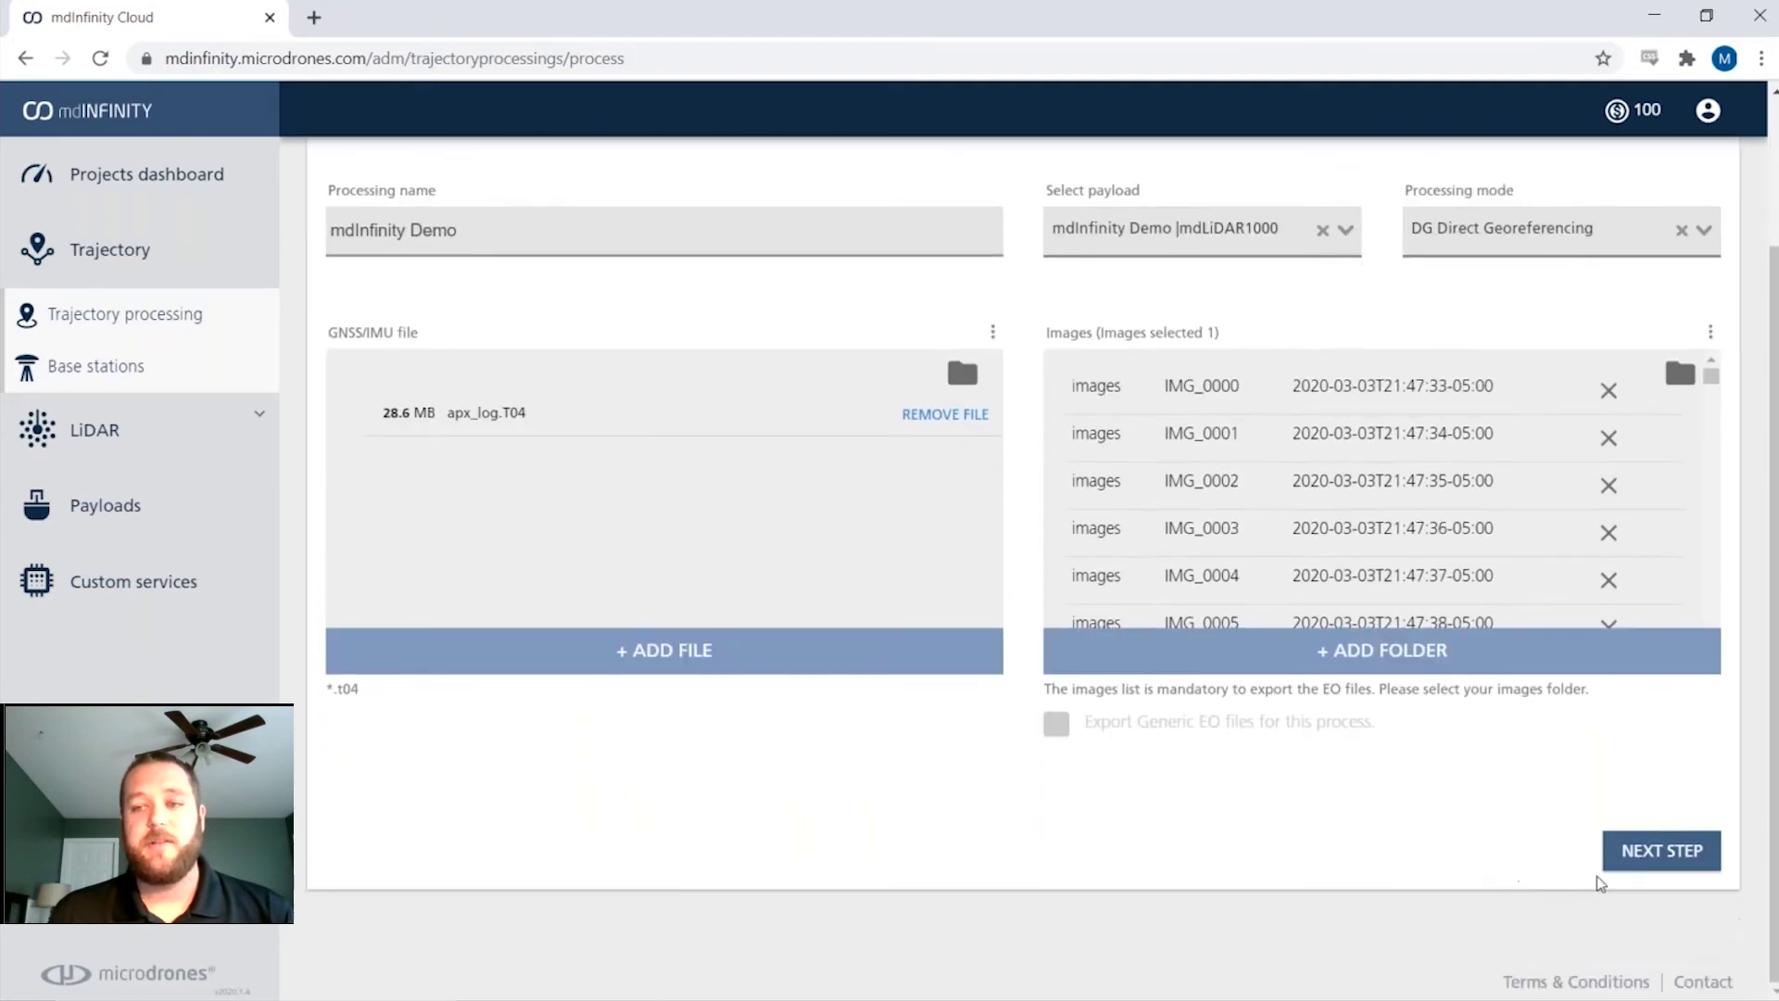
pyautogui.click(1624, 860)
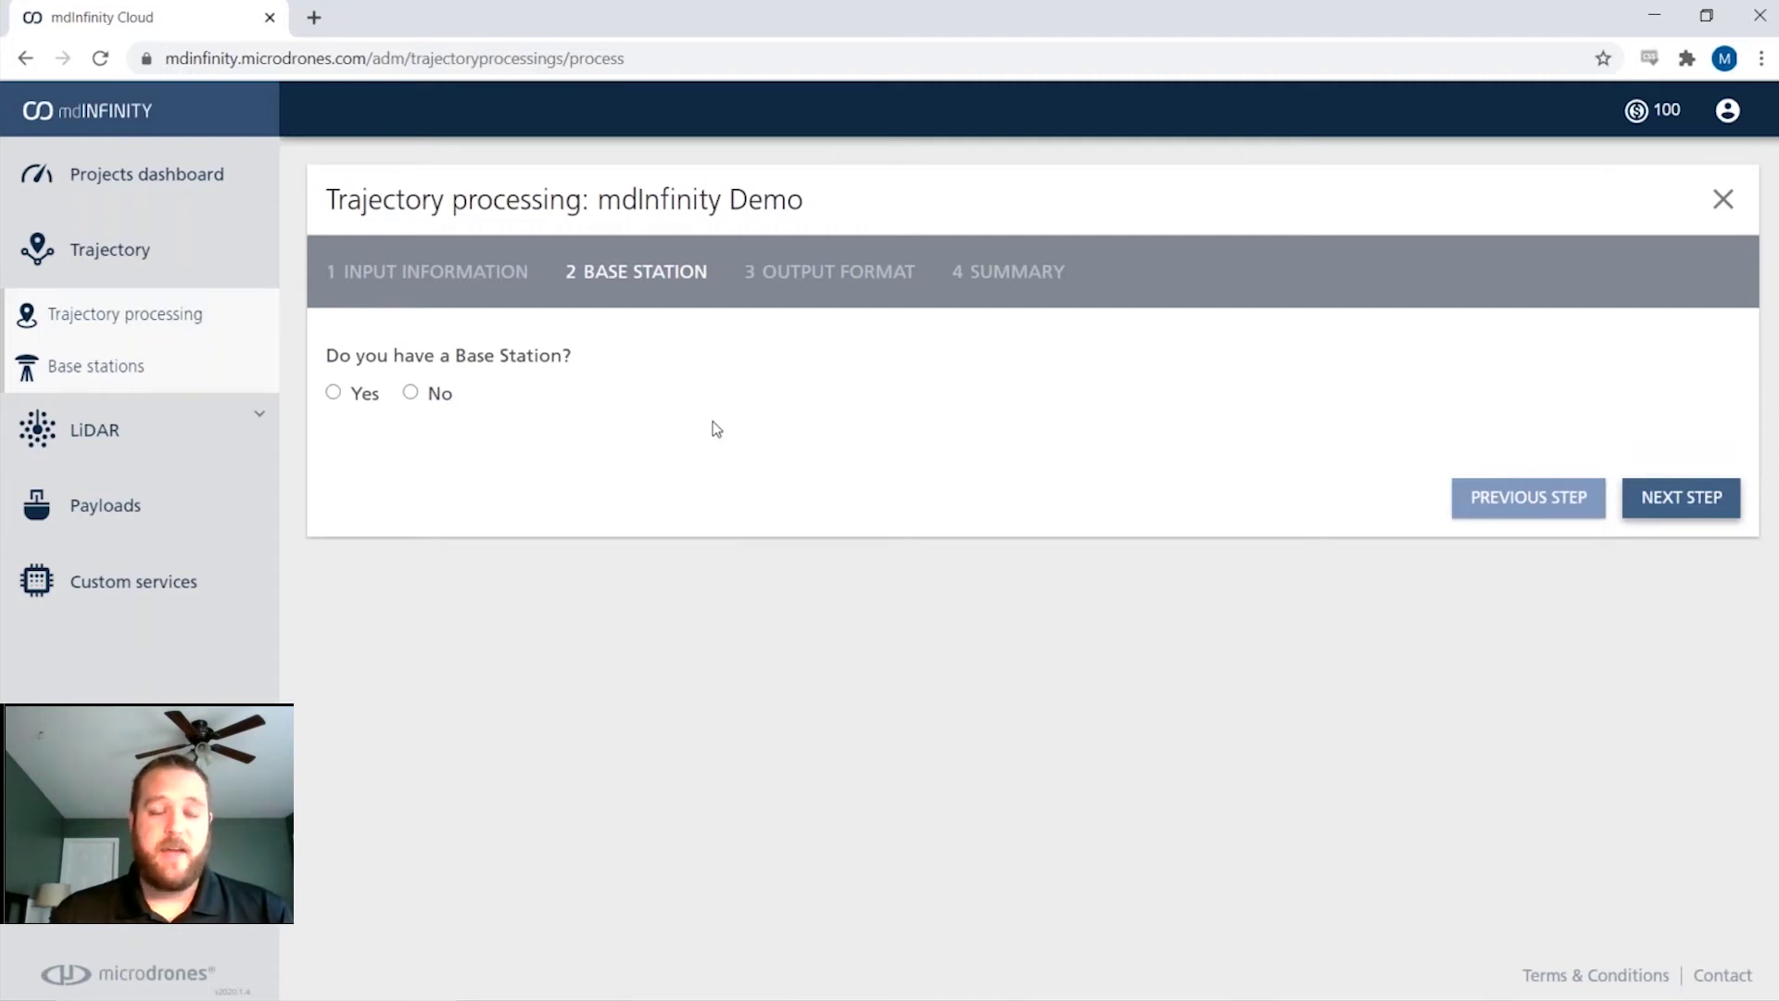
# Step: Try the PP-RTX and SmartBase processing options for a project without a base station
pyautogui.click(330, 397)
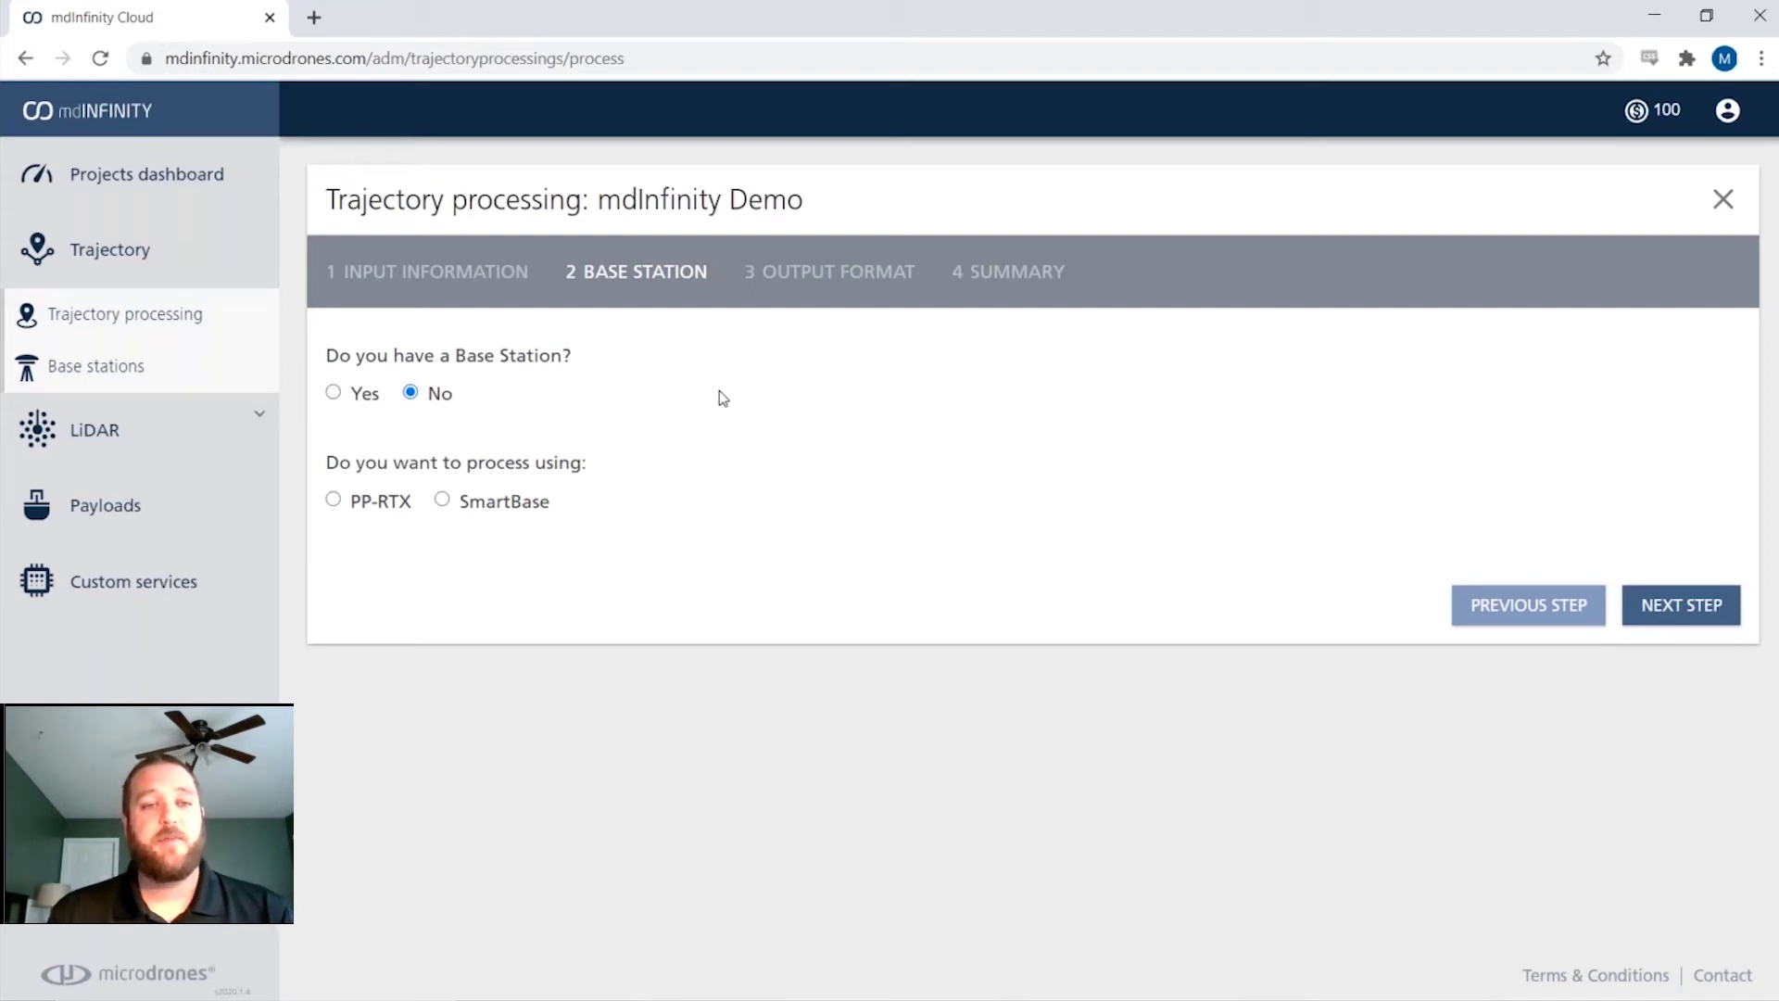
pyautogui.click(332, 499)
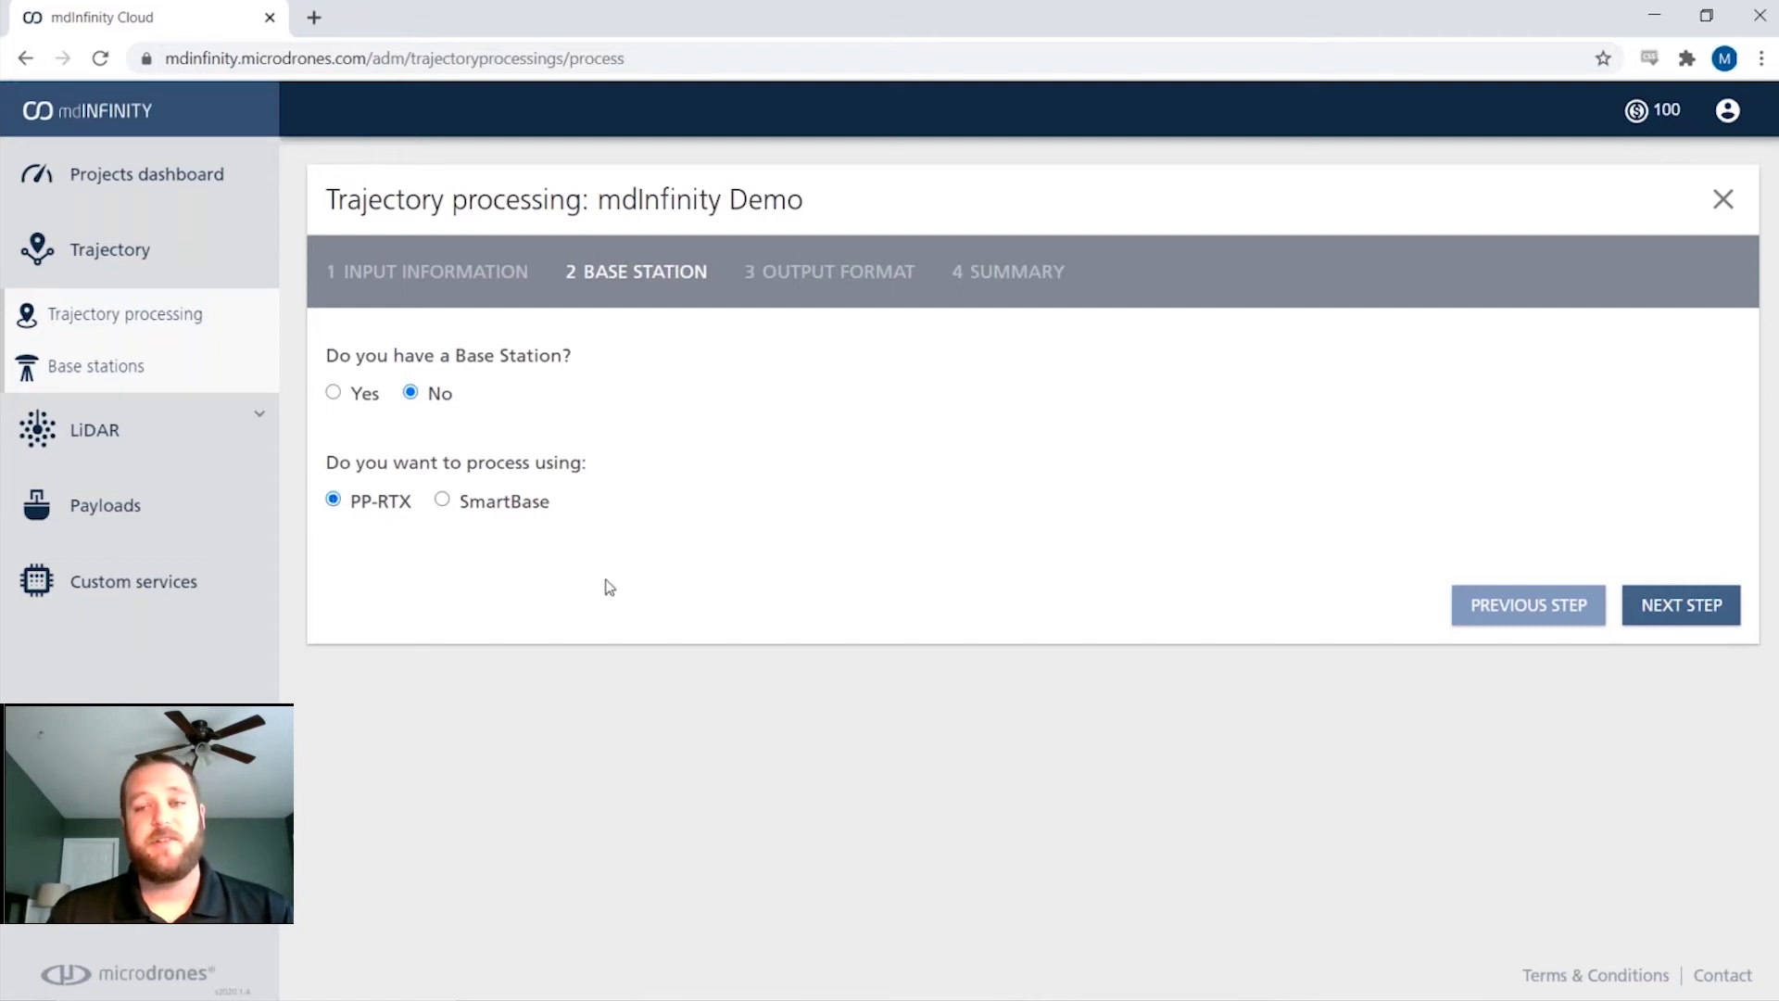
pyautogui.click(442, 500)
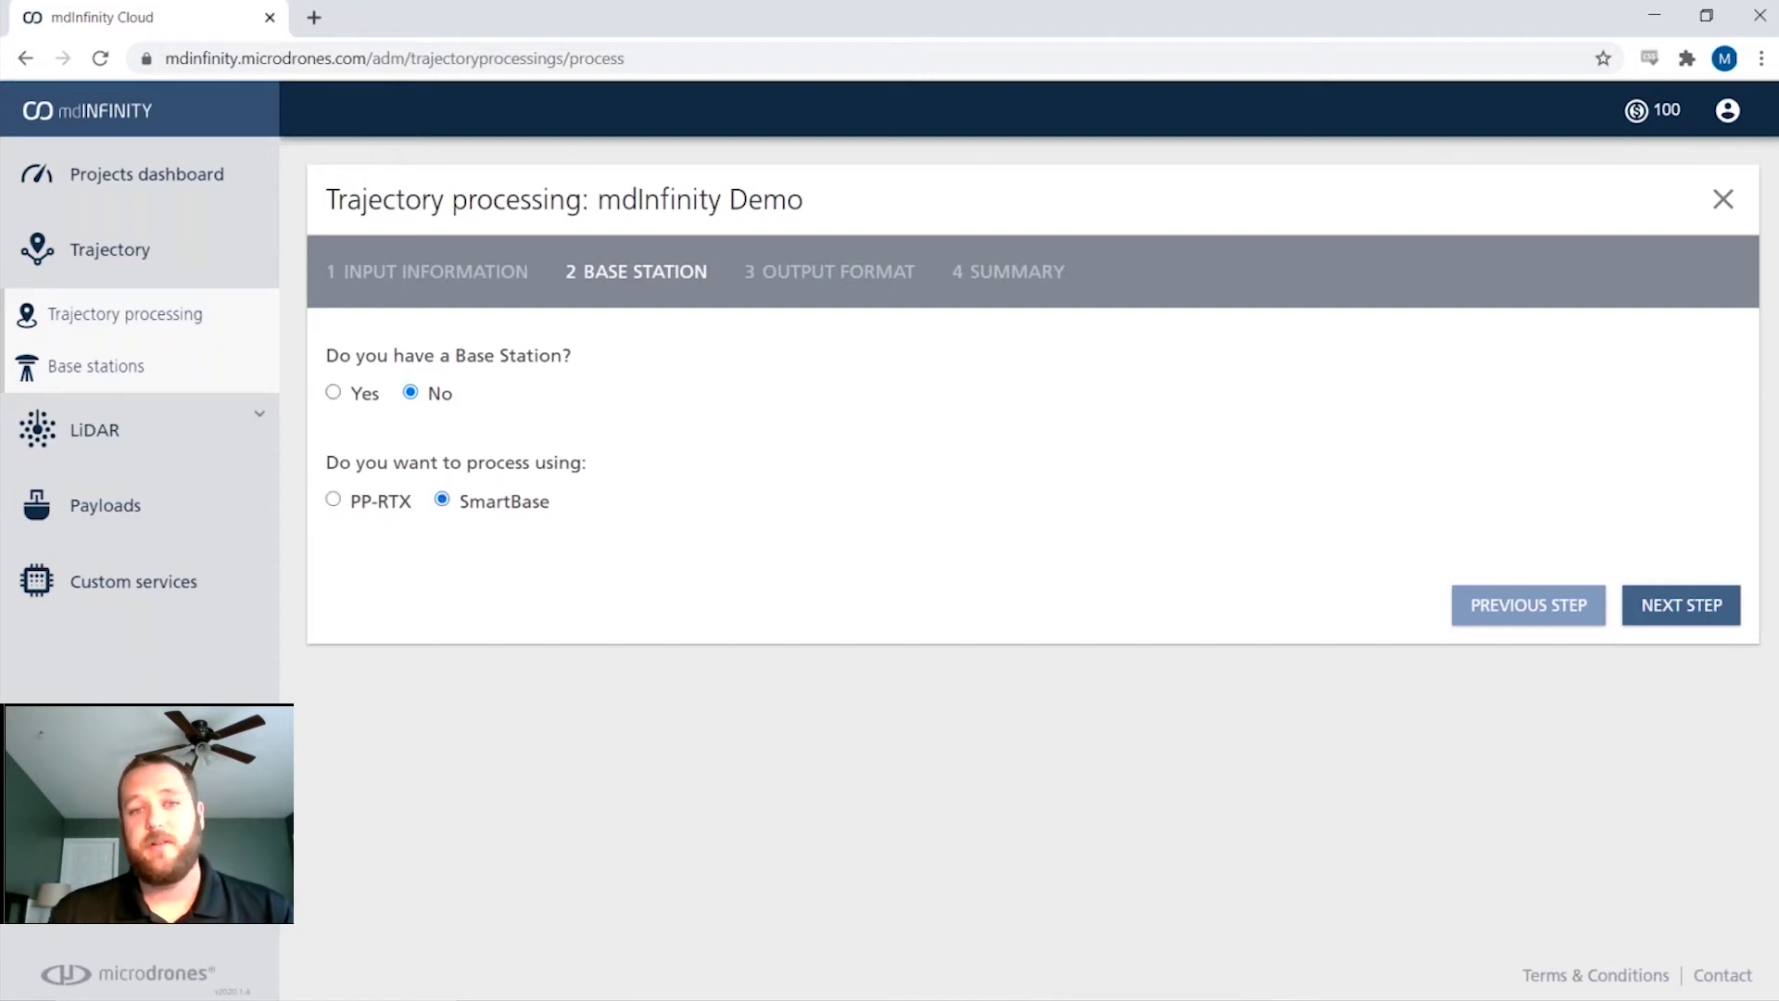
# Step: Declare that a base station is available and choose to compute its coordinates via Trimble RTX after reviewing the manual coordinate fields
pyautogui.click(334, 393)
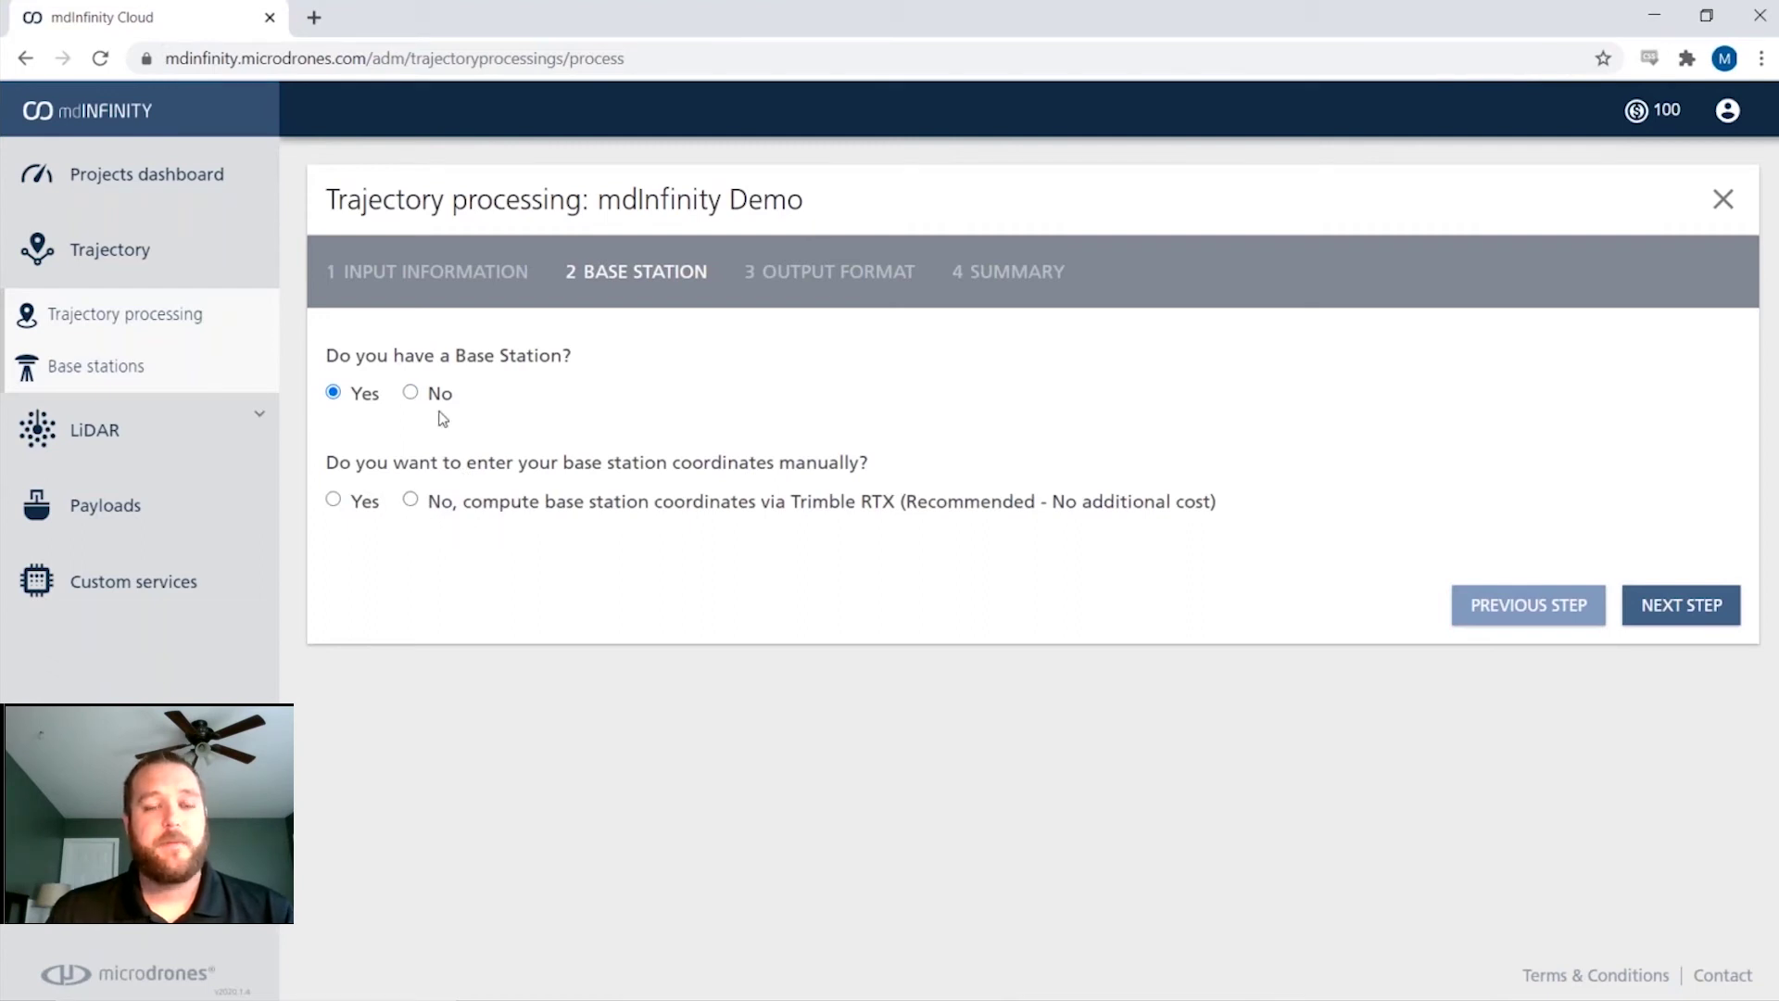
pyautogui.click(334, 500)
pyautogui.scroll(-2, 959, 654)
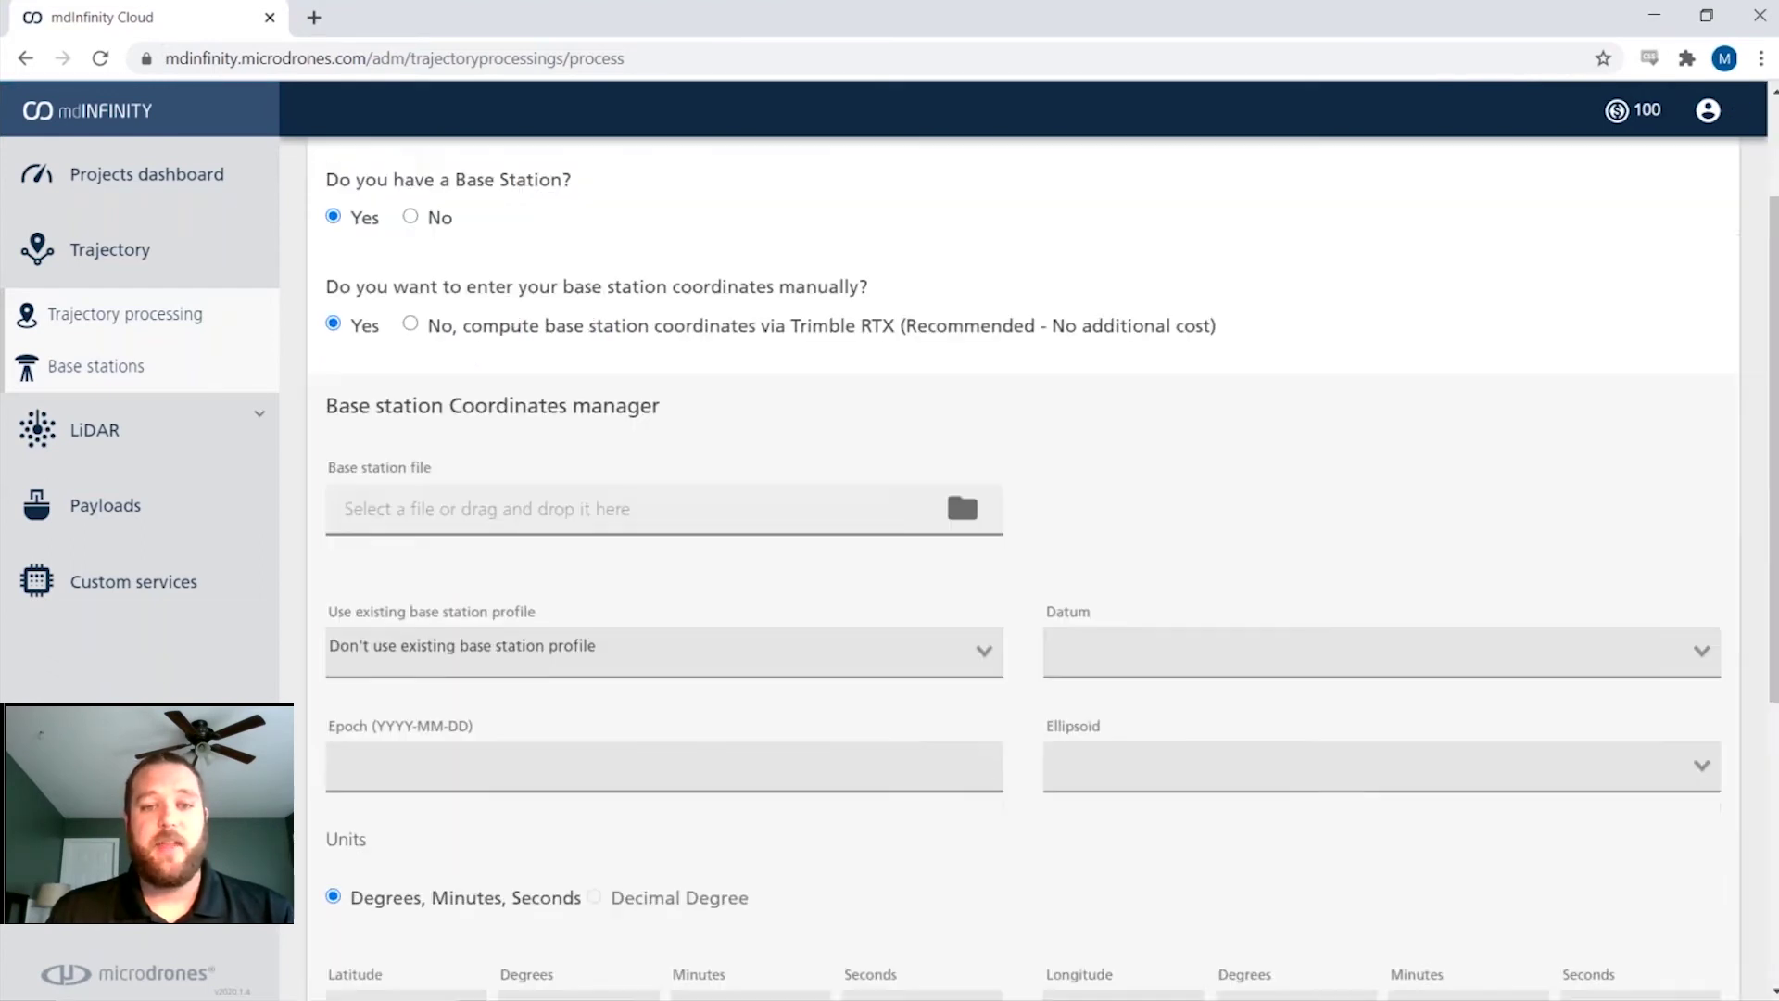
pyautogui.scroll(-1, 959, 654)
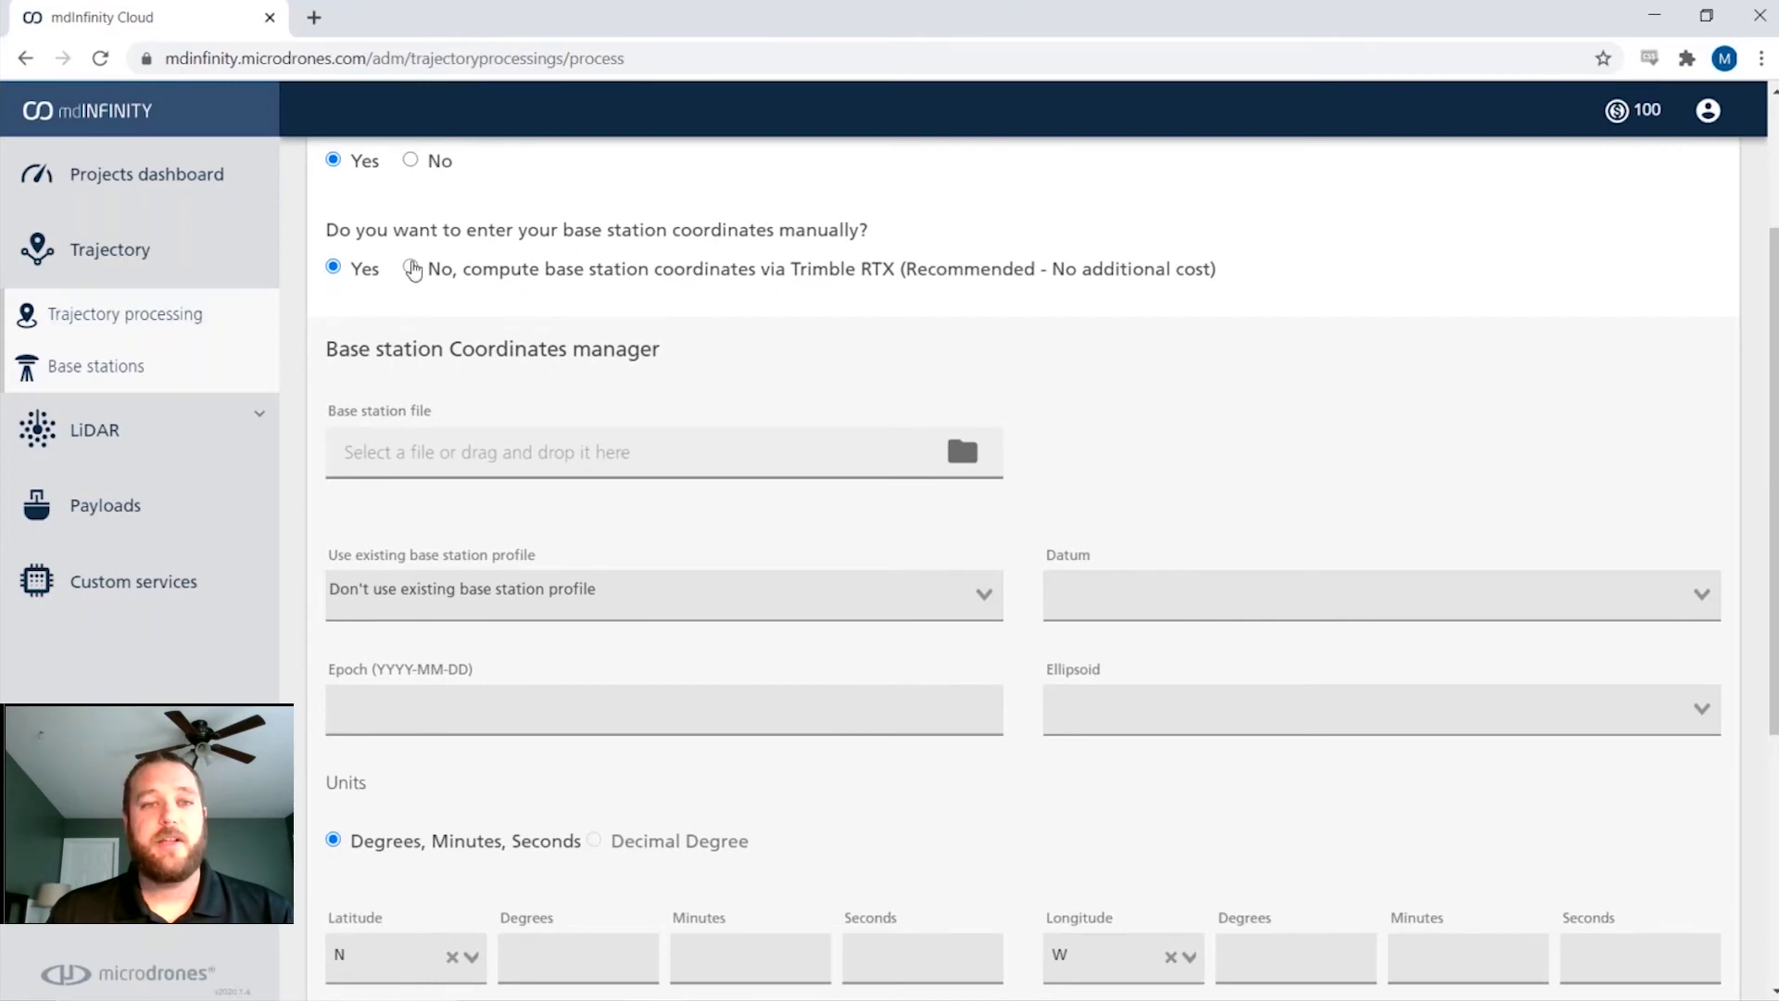
pyautogui.click(411, 268)
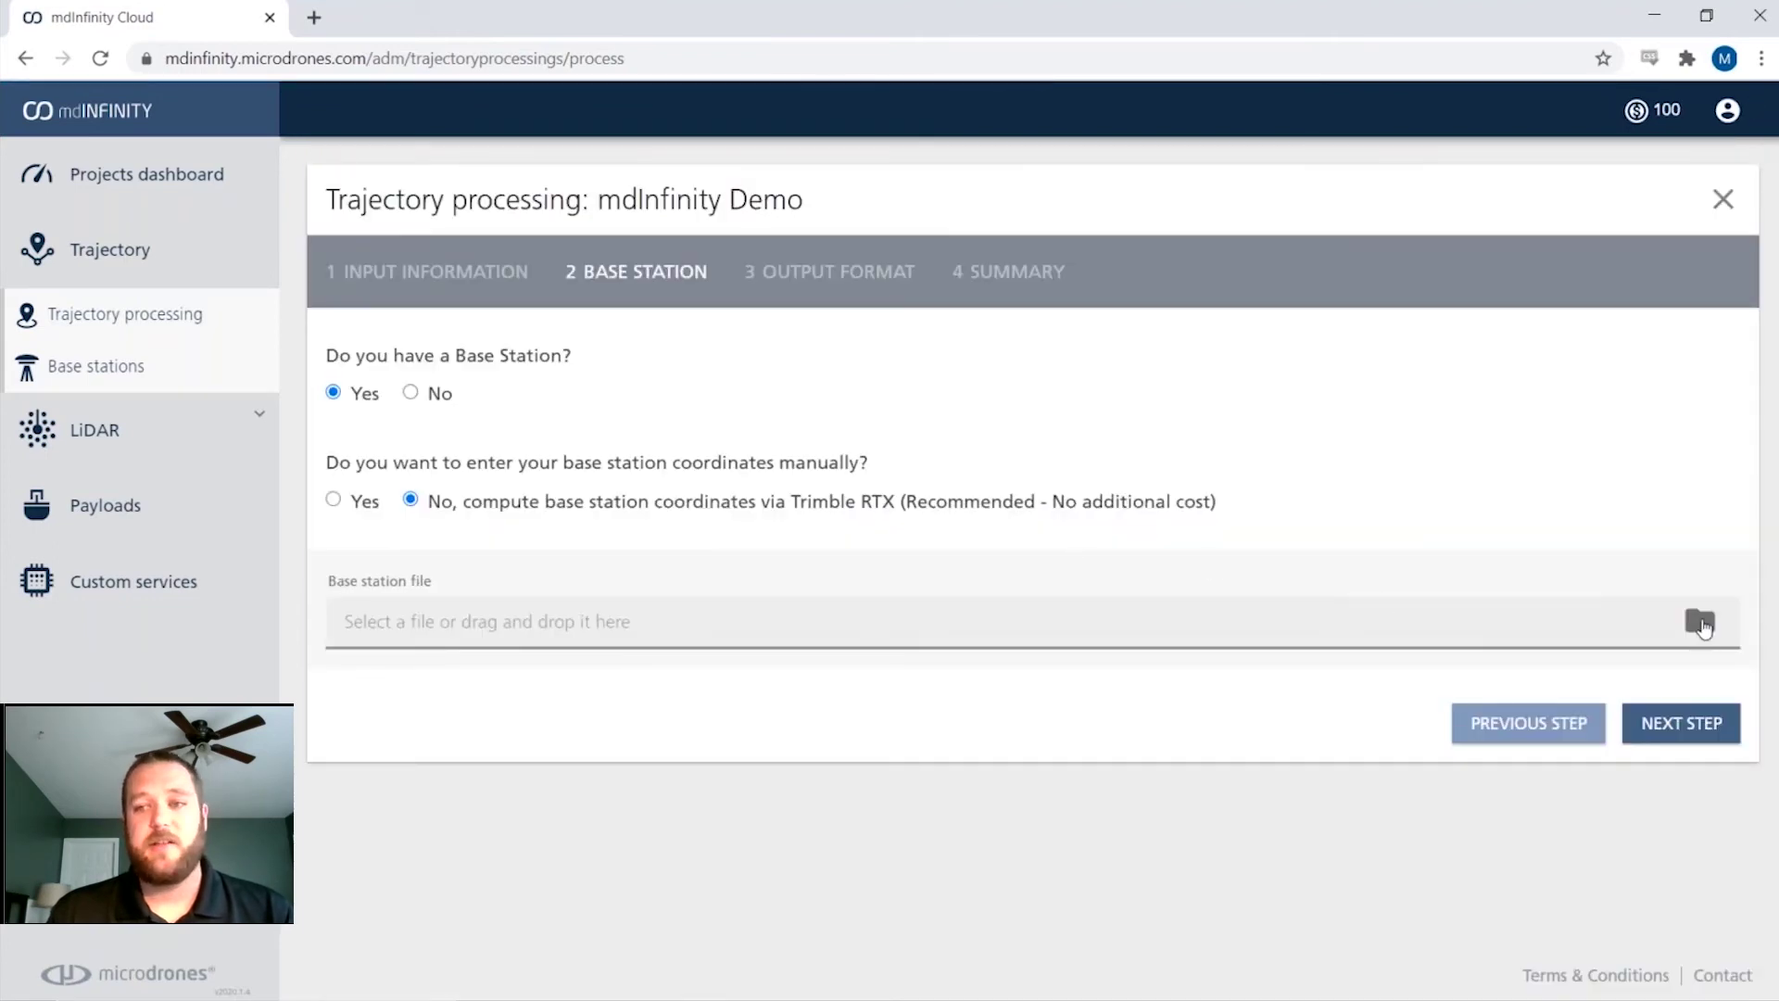
# Step: Attach 0128063a.20o from the mdLiDAR Infinity Demo folder as the base station file and proceed to the output format
pyautogui.click(1701, 623)
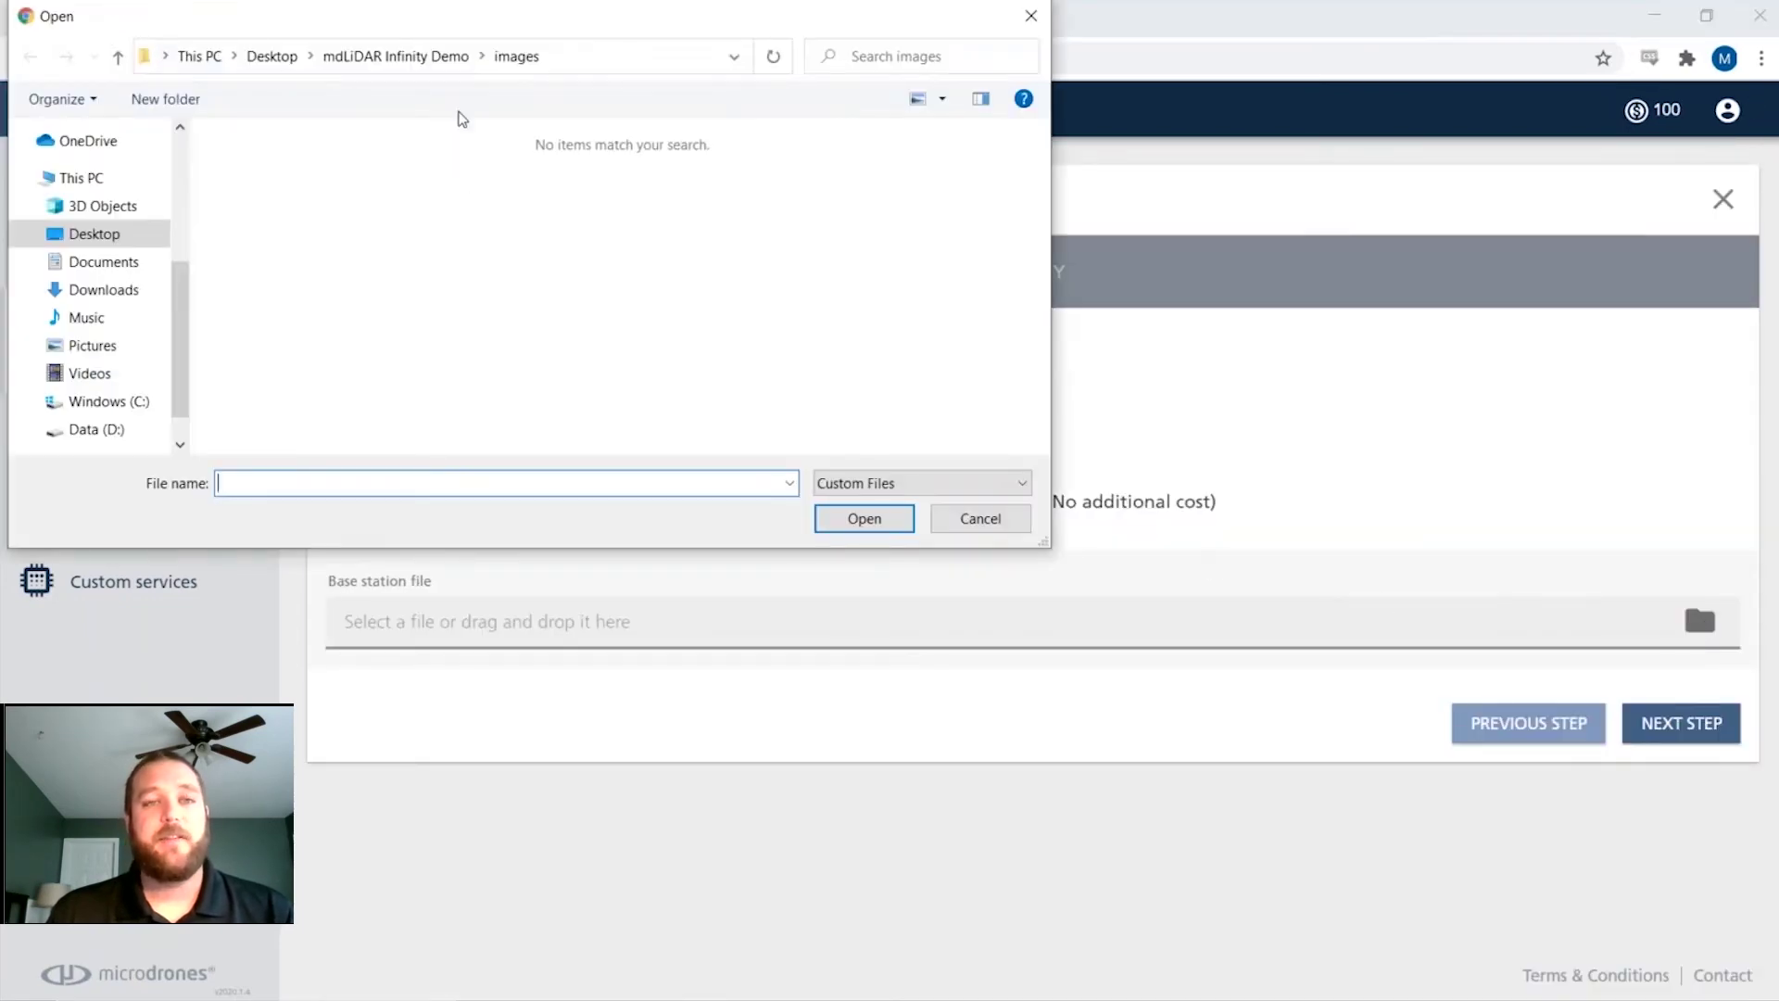
pyautogui.click(436, 58)
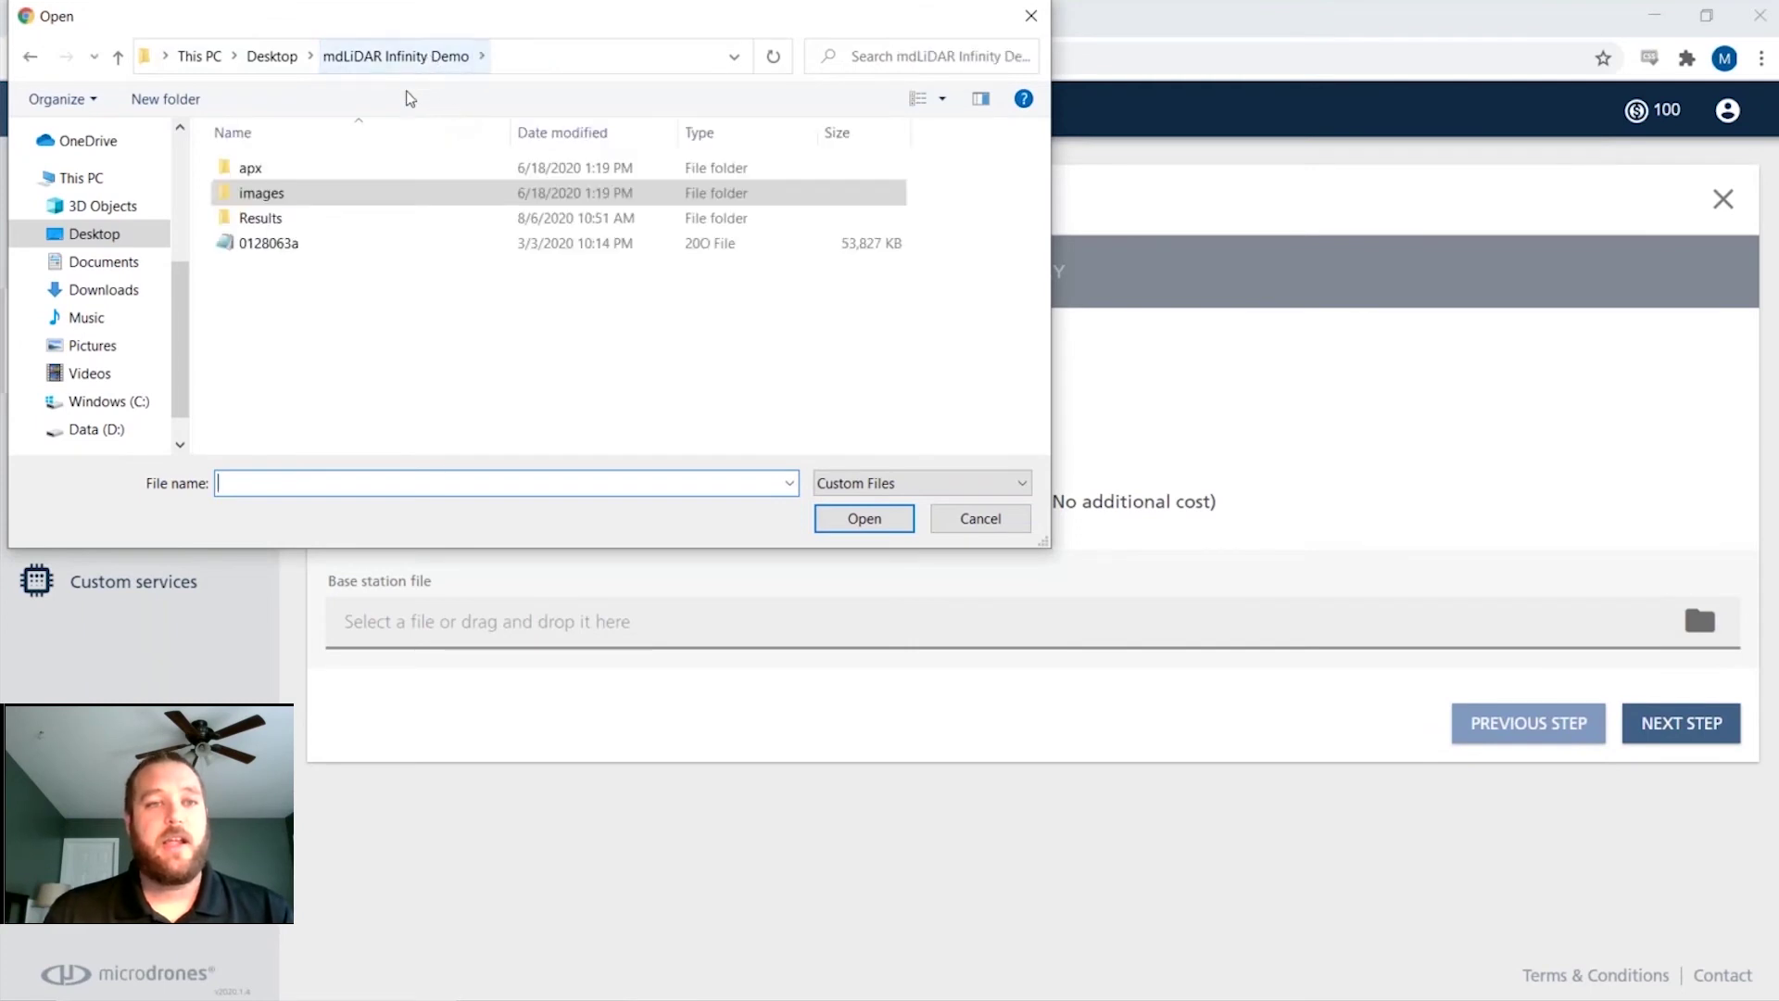
pyautogui.click(335, 241)
pyautogui.click(834, 521)
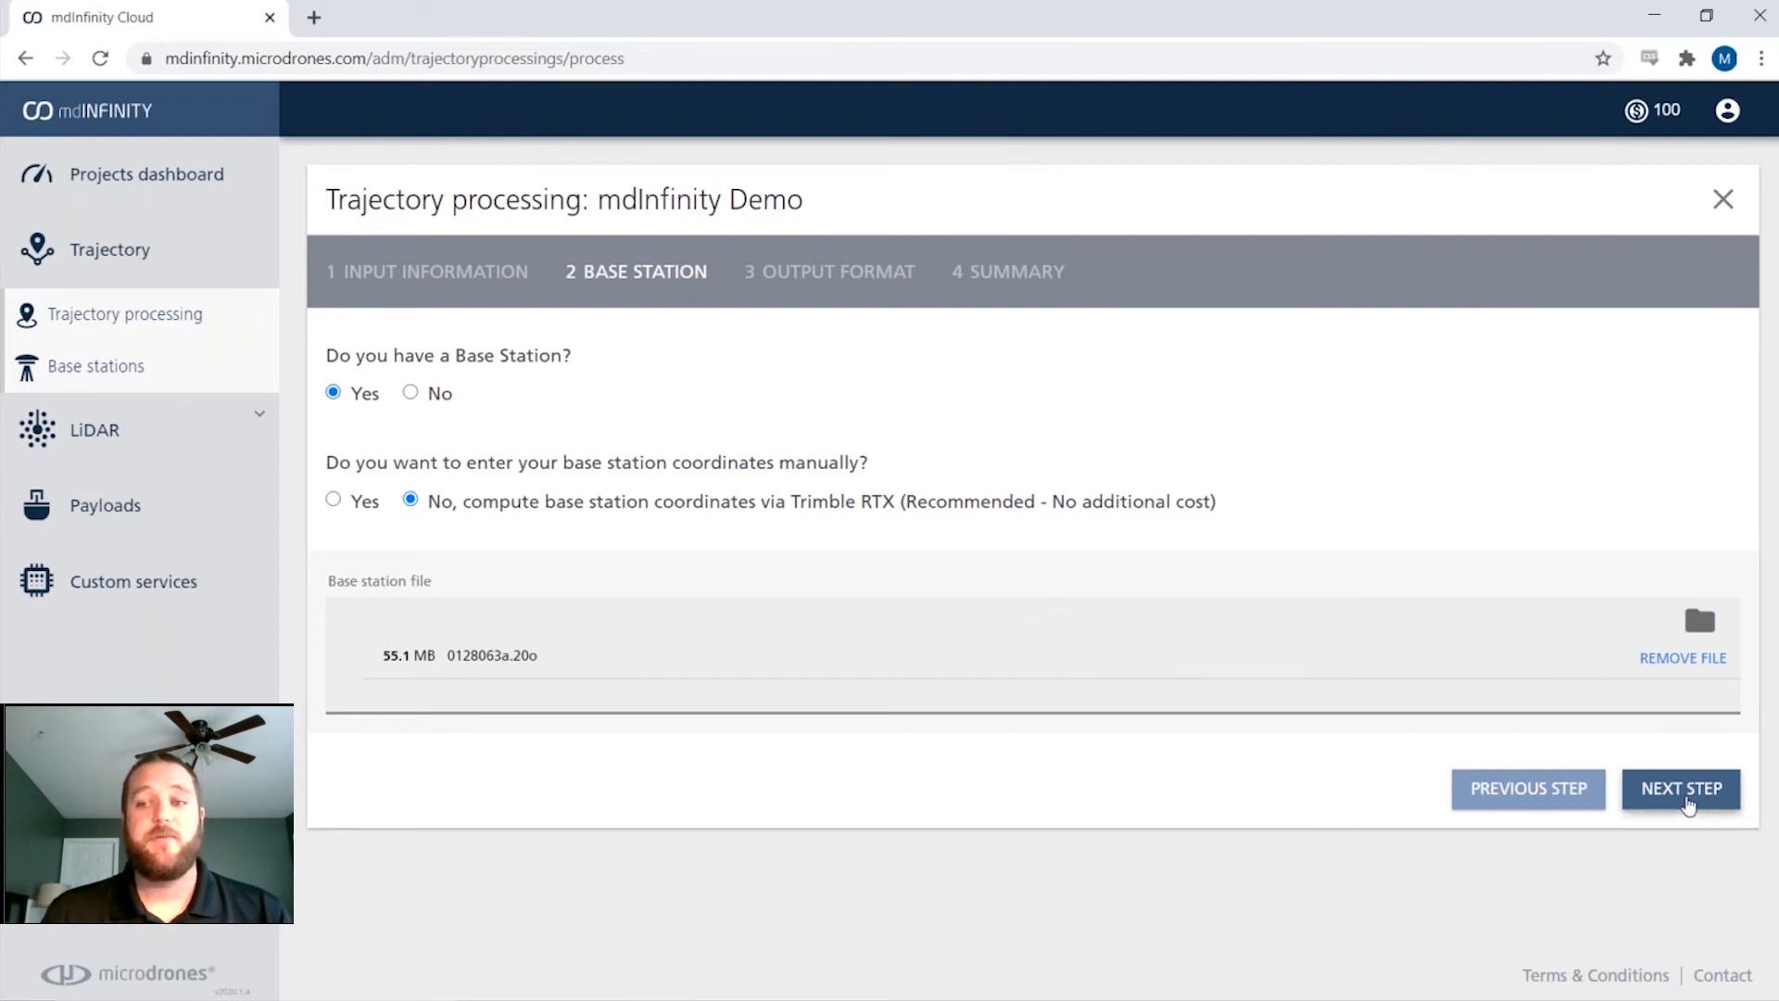
pyautogui.click(1688, 803)
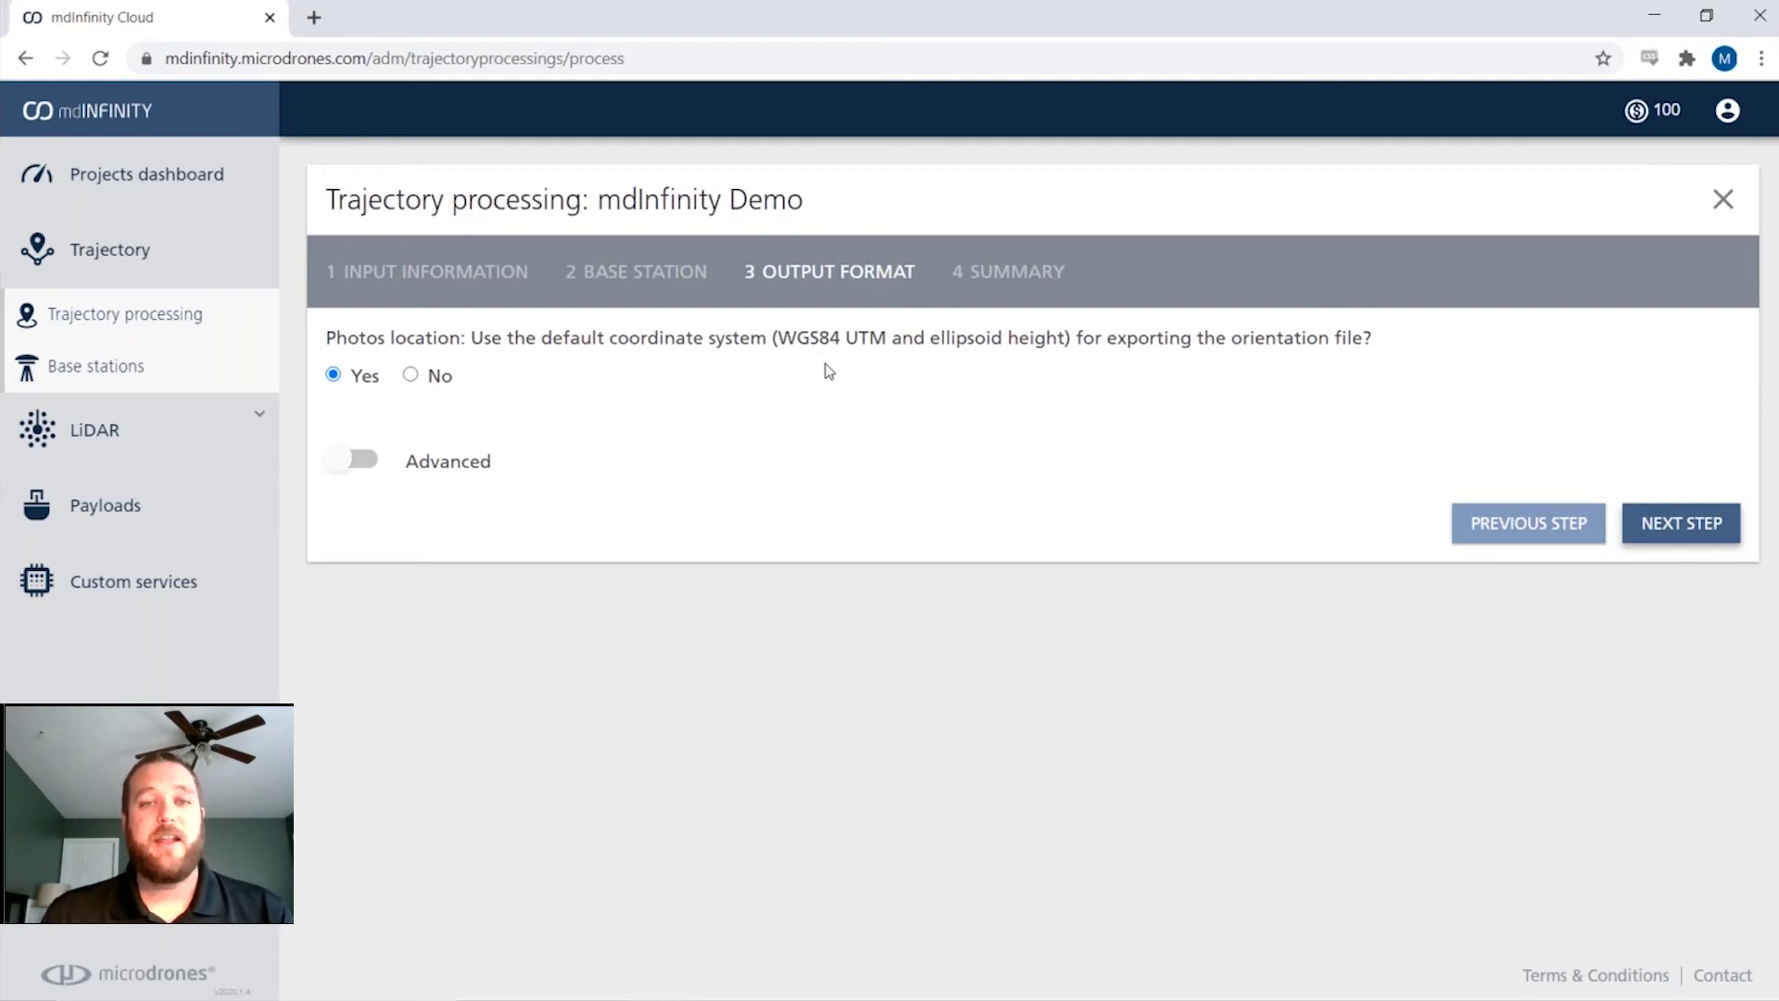
# Step: Decline the default coordinate system and set the output units to USFoot for coordinates and Degree for angles
pyautogui.click(414, 378)
pyautogui.scroll(-1, 615, 450)
pyautogui.click(703, 501)
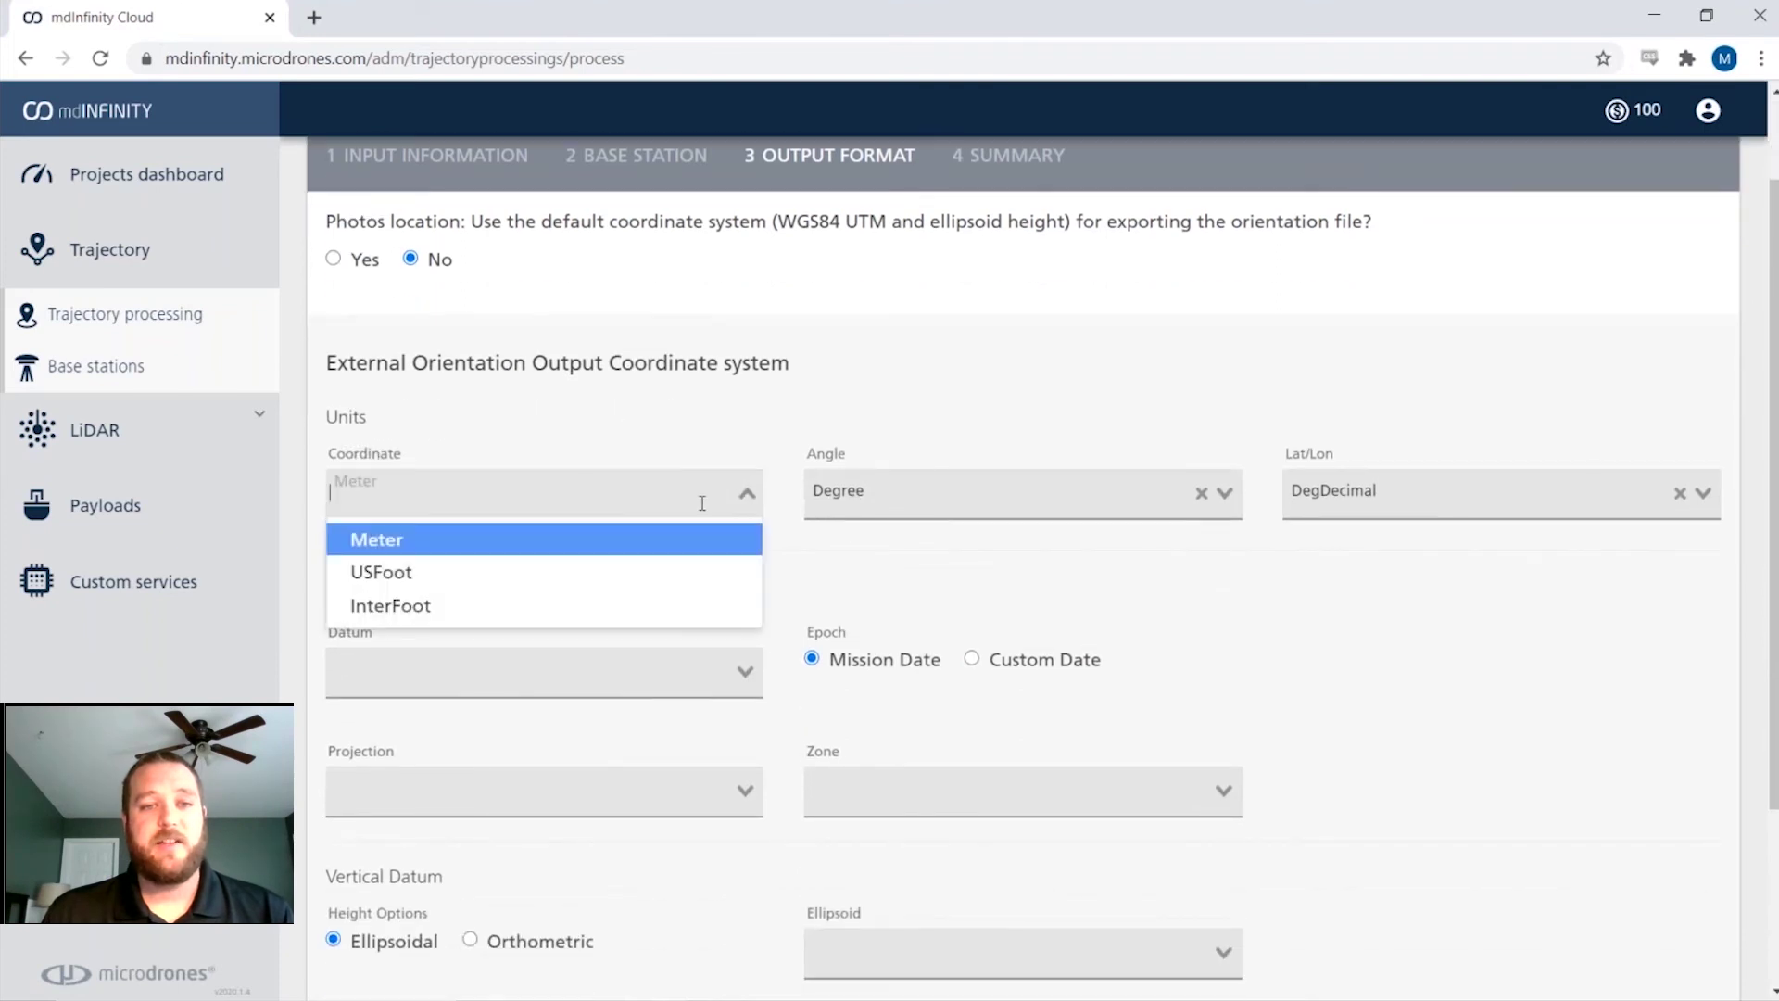
pyautogui.click(614, 571)
pyautogui.click(893, 497)
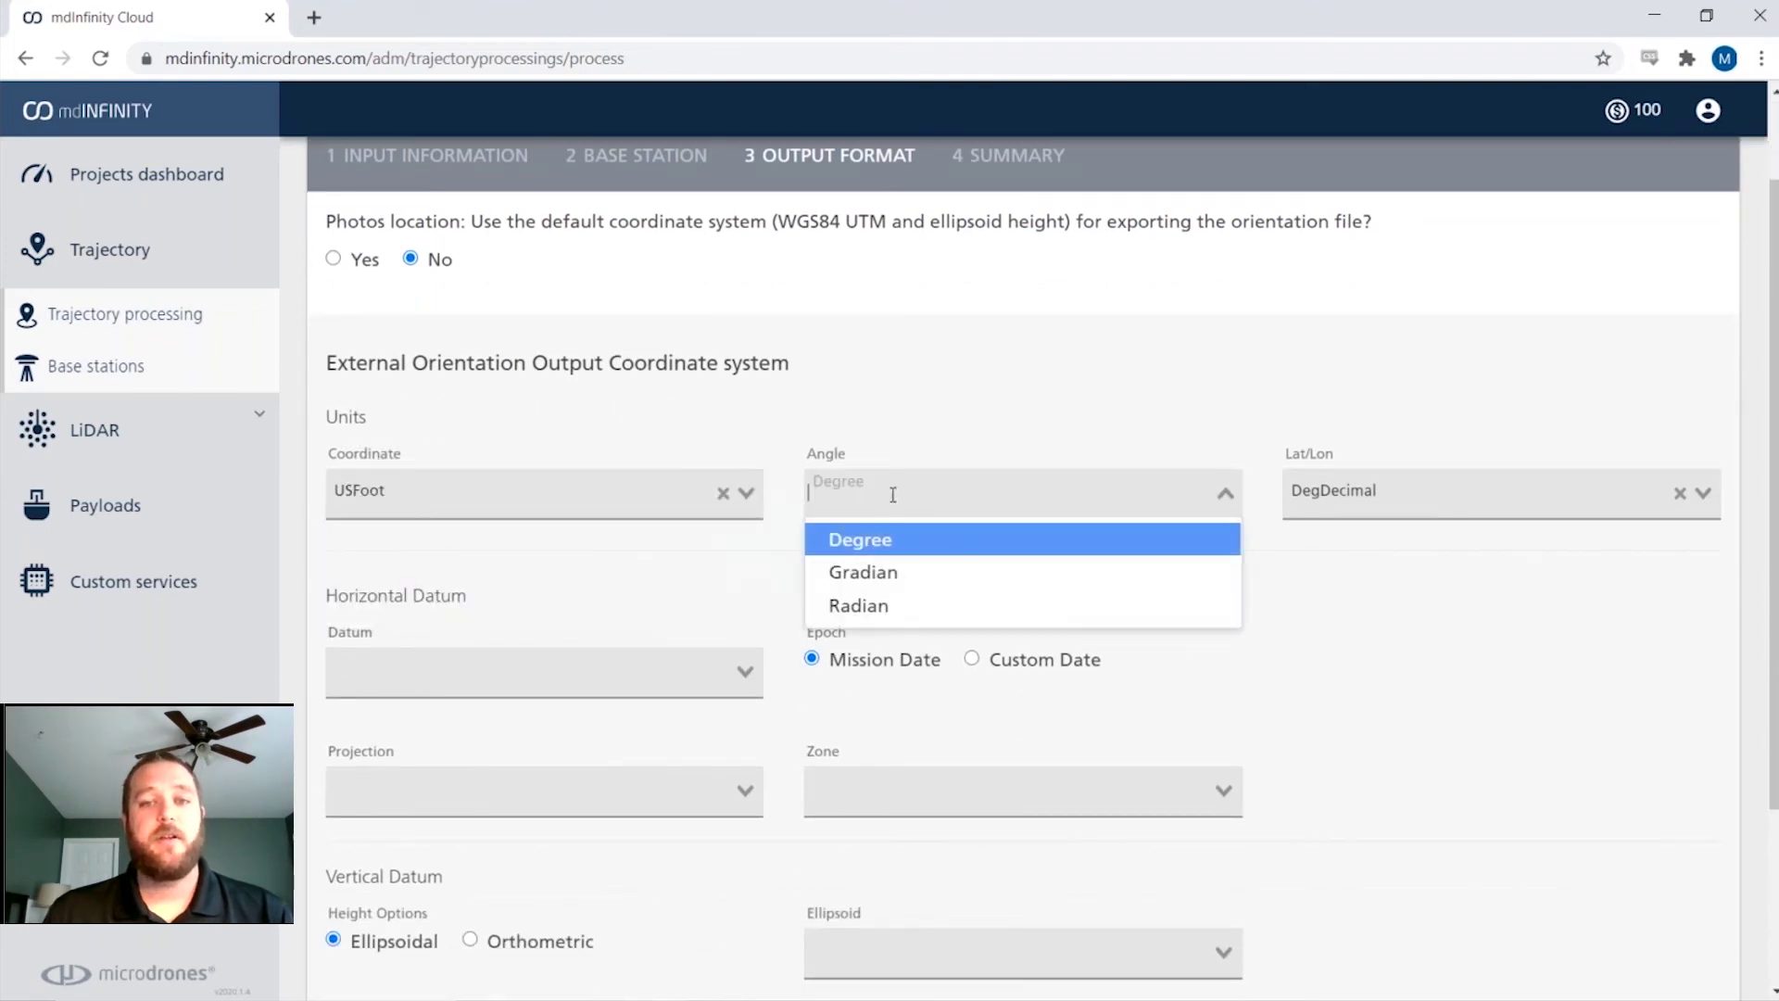
pyautogui.click(913, 541)
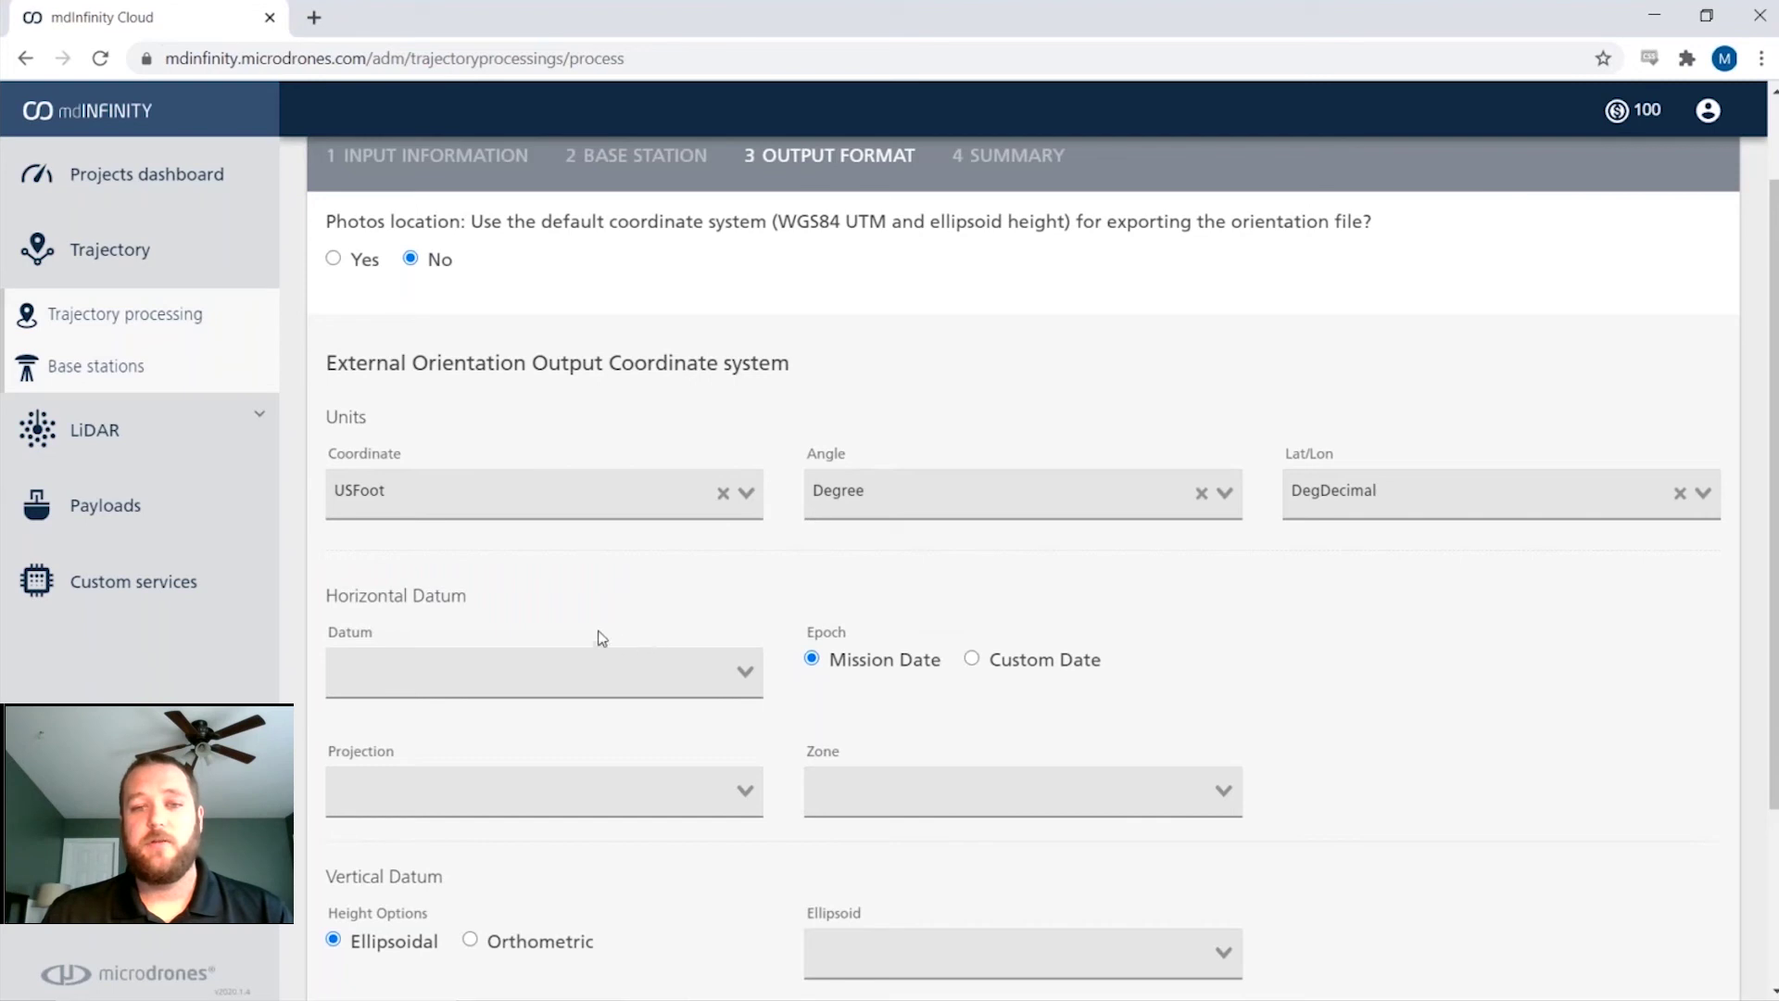
# Step: Set the horizontal datum to NAD83 (2011) and the projection to USA State Plane 1983
pyautogui.click(639, 684)
pyautogui.click(548, 817)
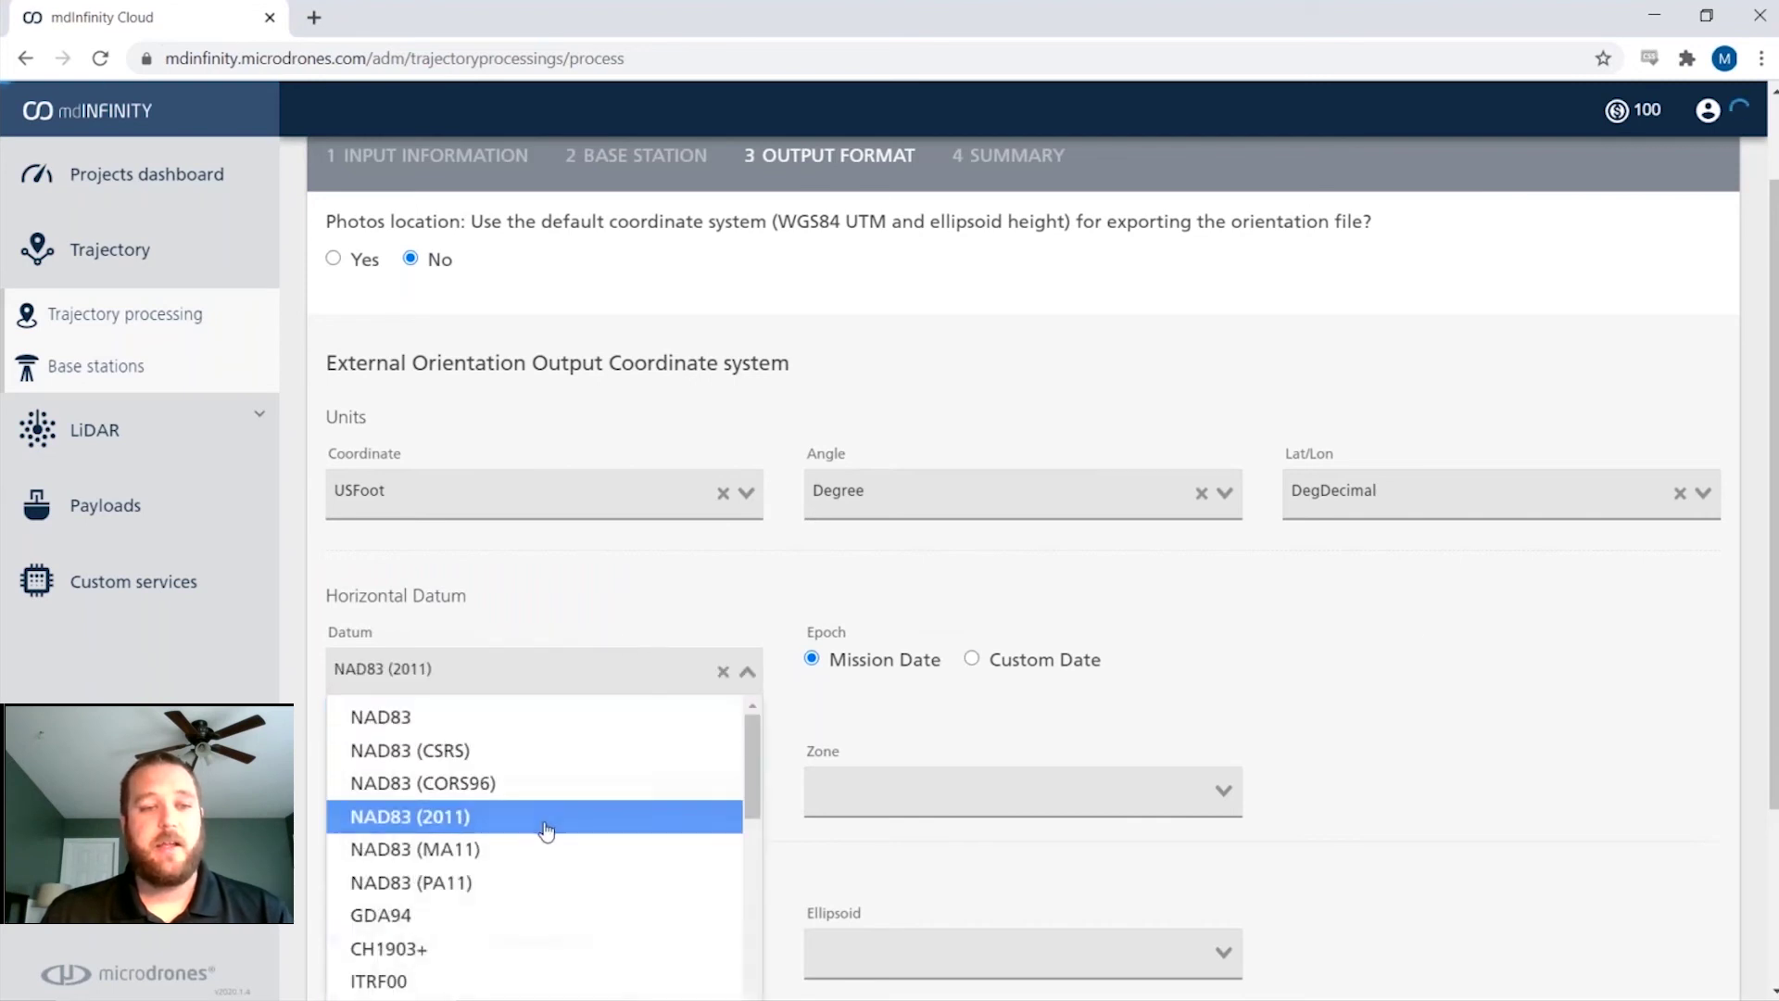
pyautogui.click(508, 783)
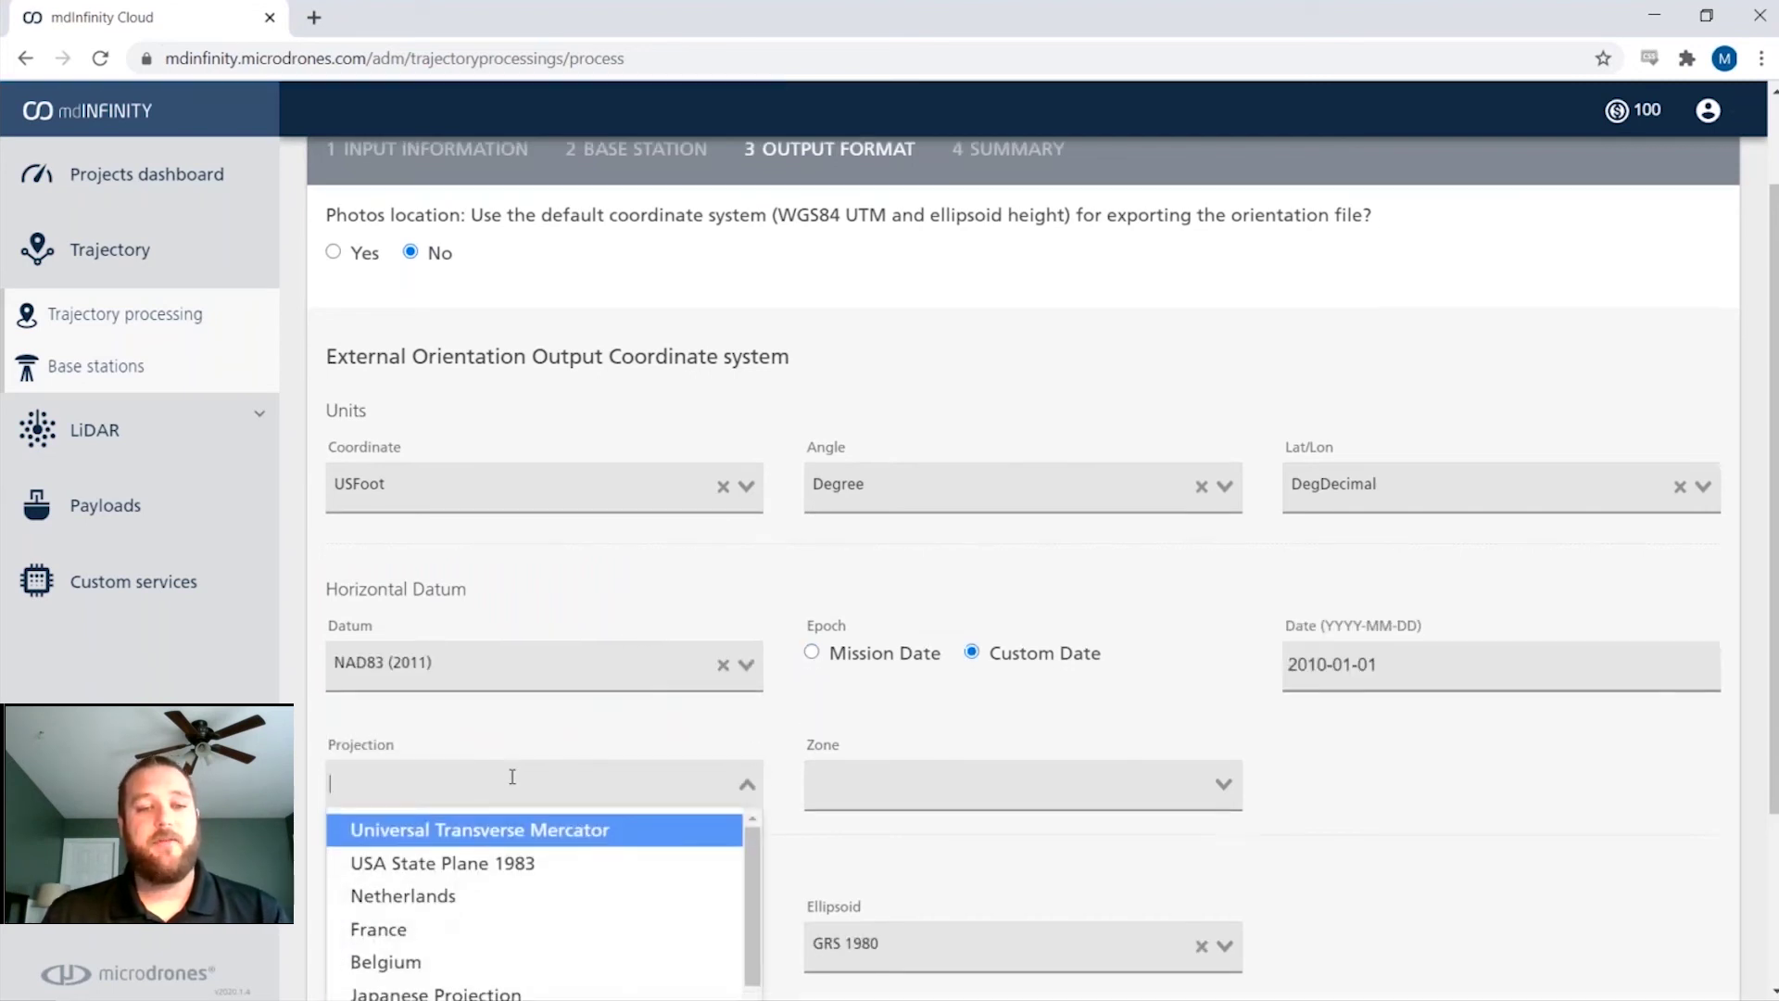
pyautogui.click(508, 640)
# Step: Set the projection zone of the output coordinate system to Louisiana Southern Zone (1702)
pyautogui.click(1014, 565)
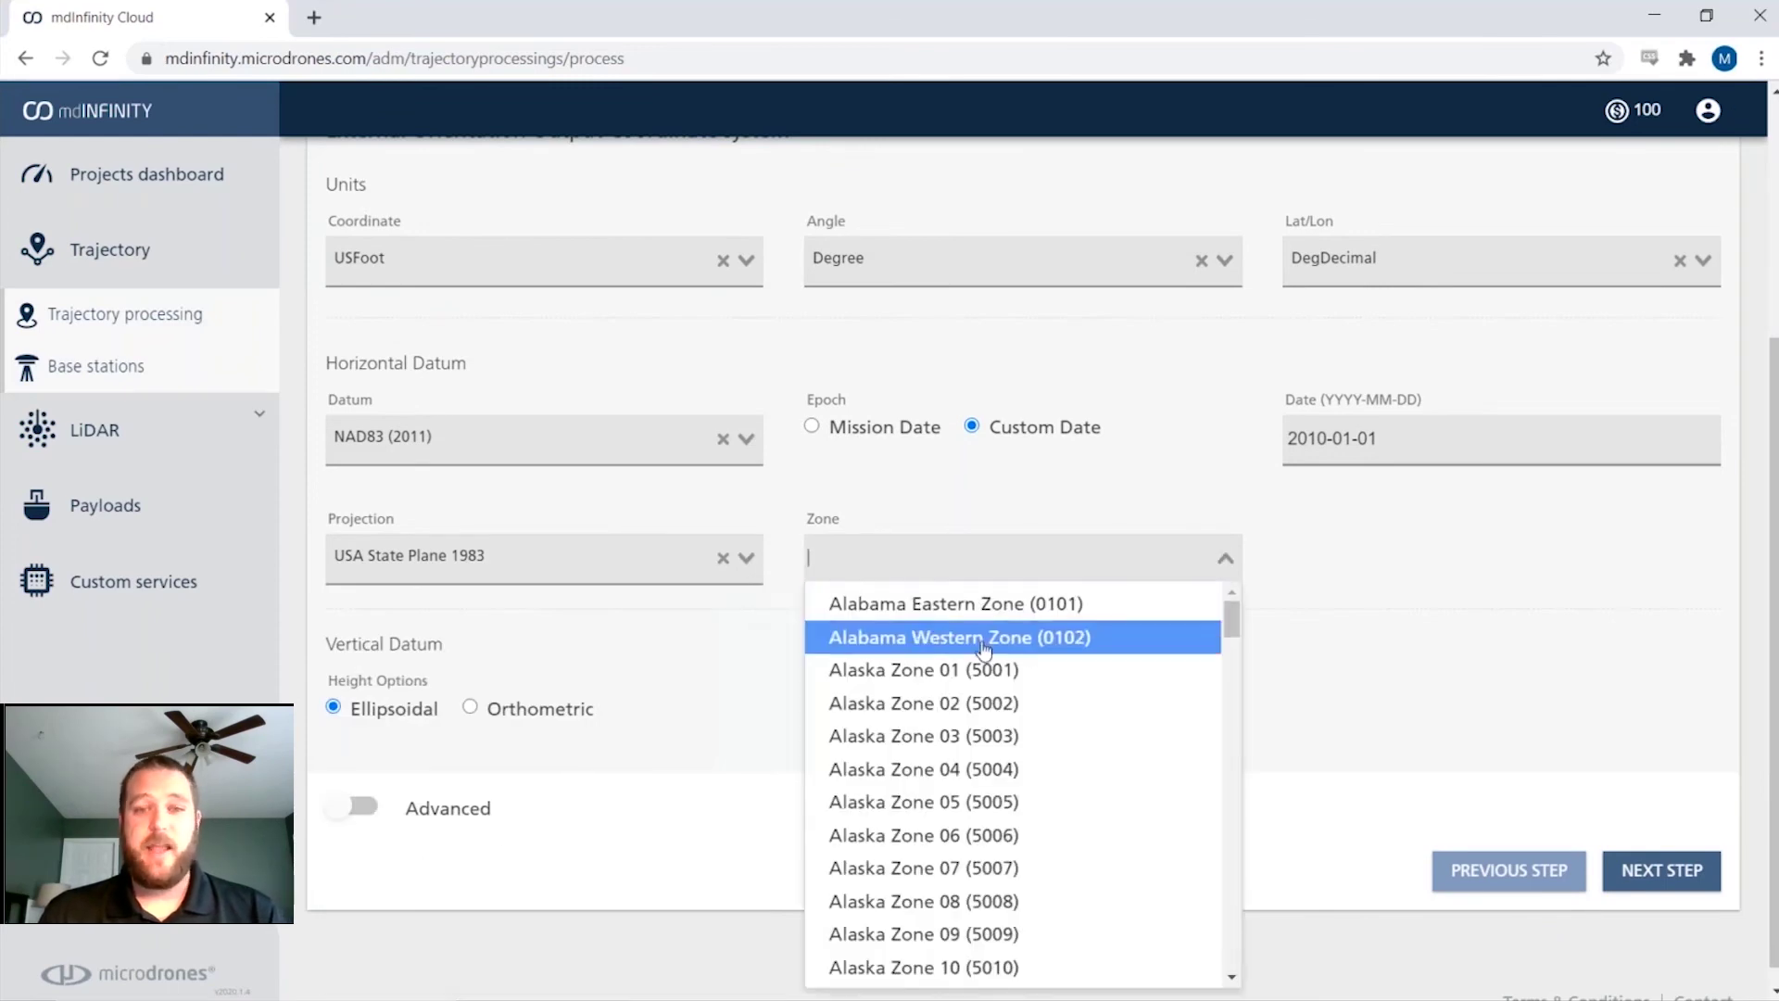
pyautogui.scroll(-6, 988, 671)
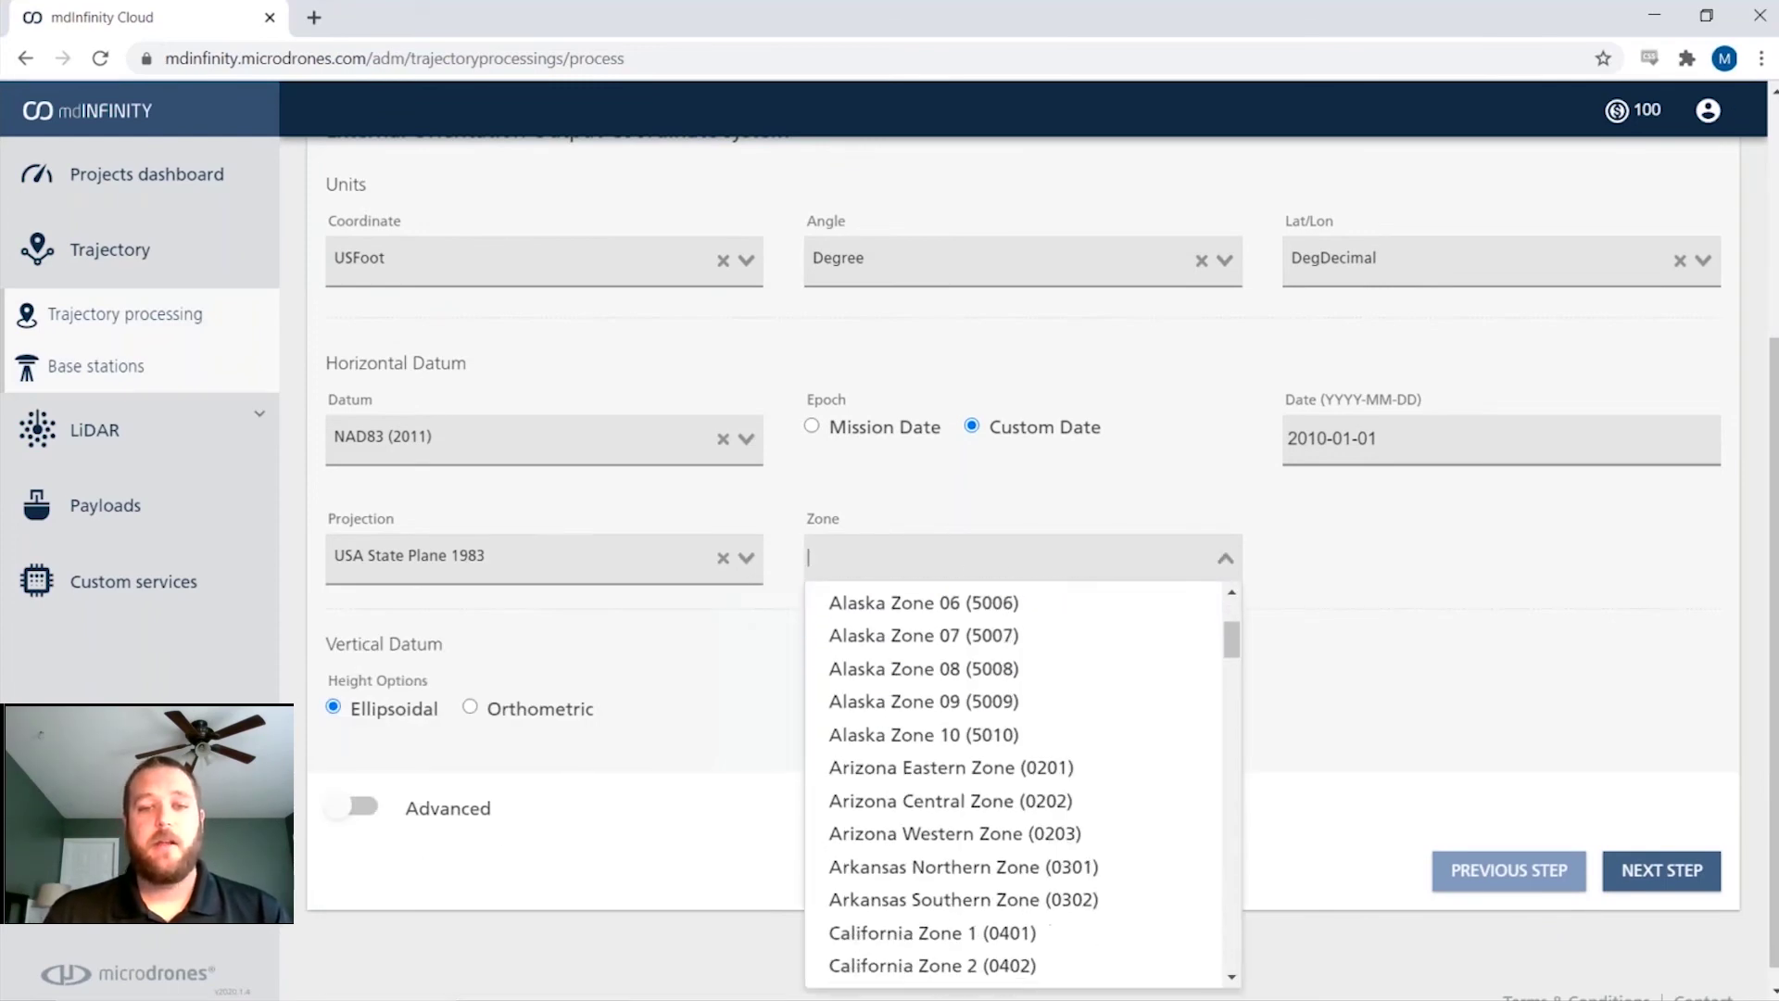
pyautogui.scroll(-8, 1015, 783)
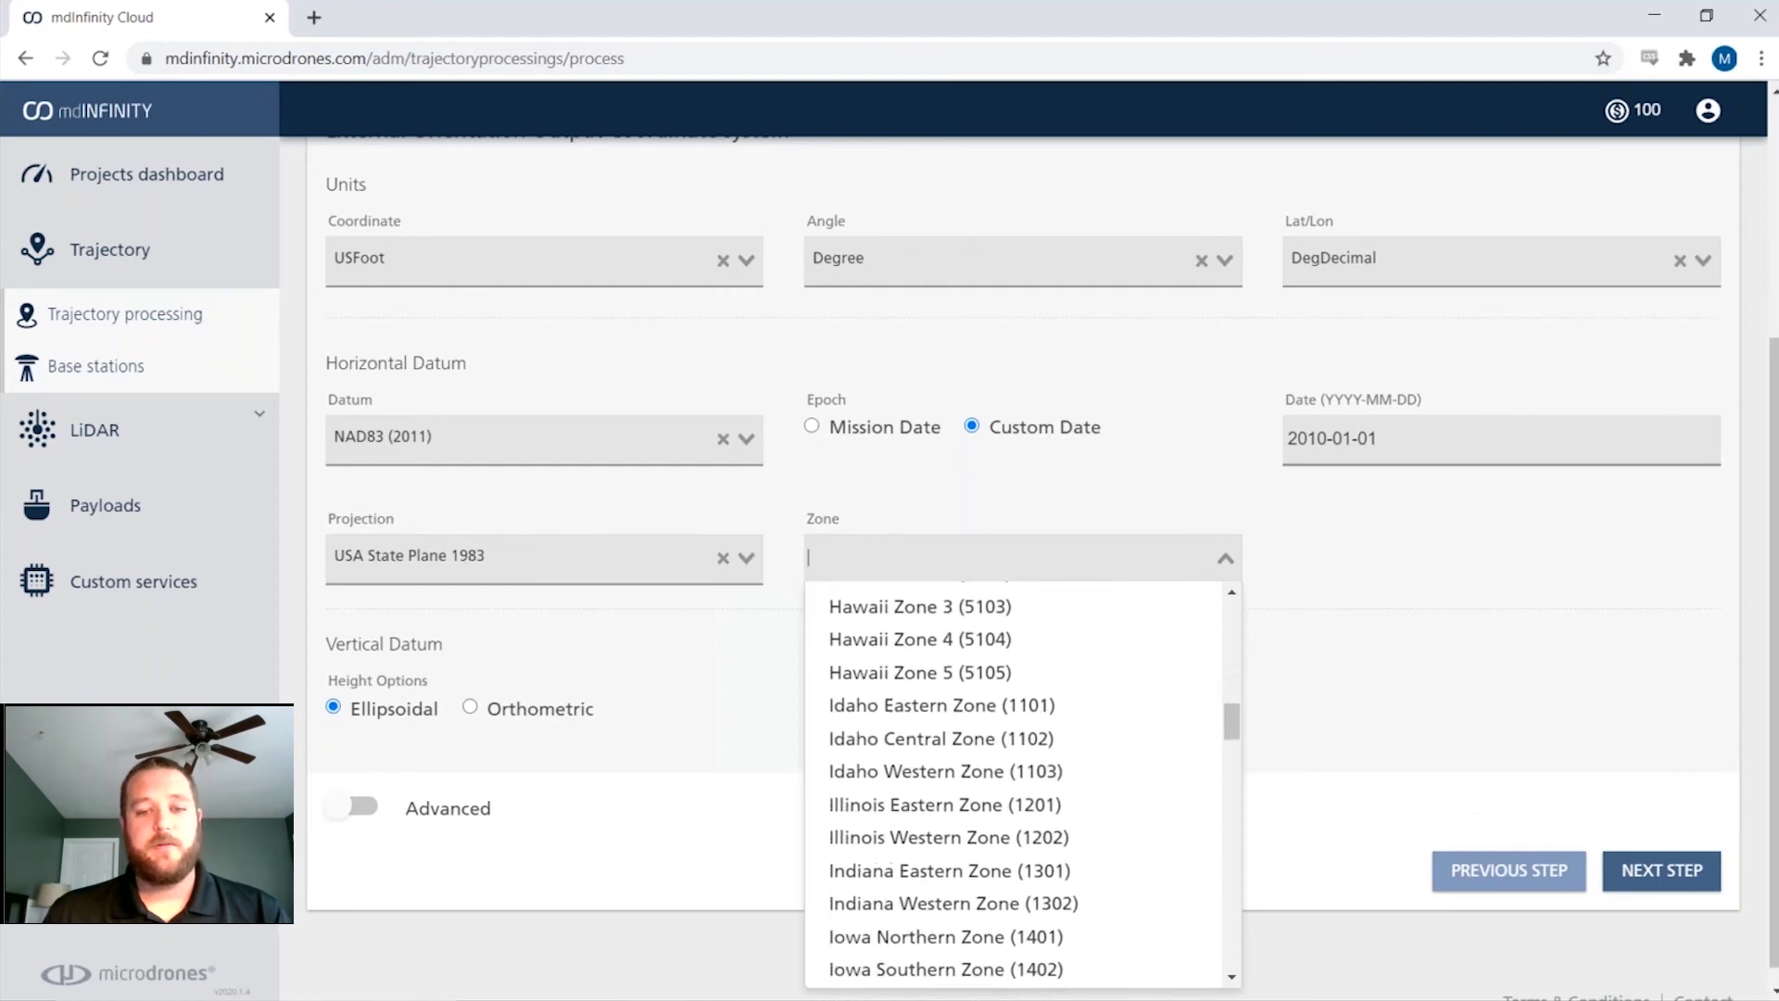
pyautogui.scroll(-3, 955, 635)
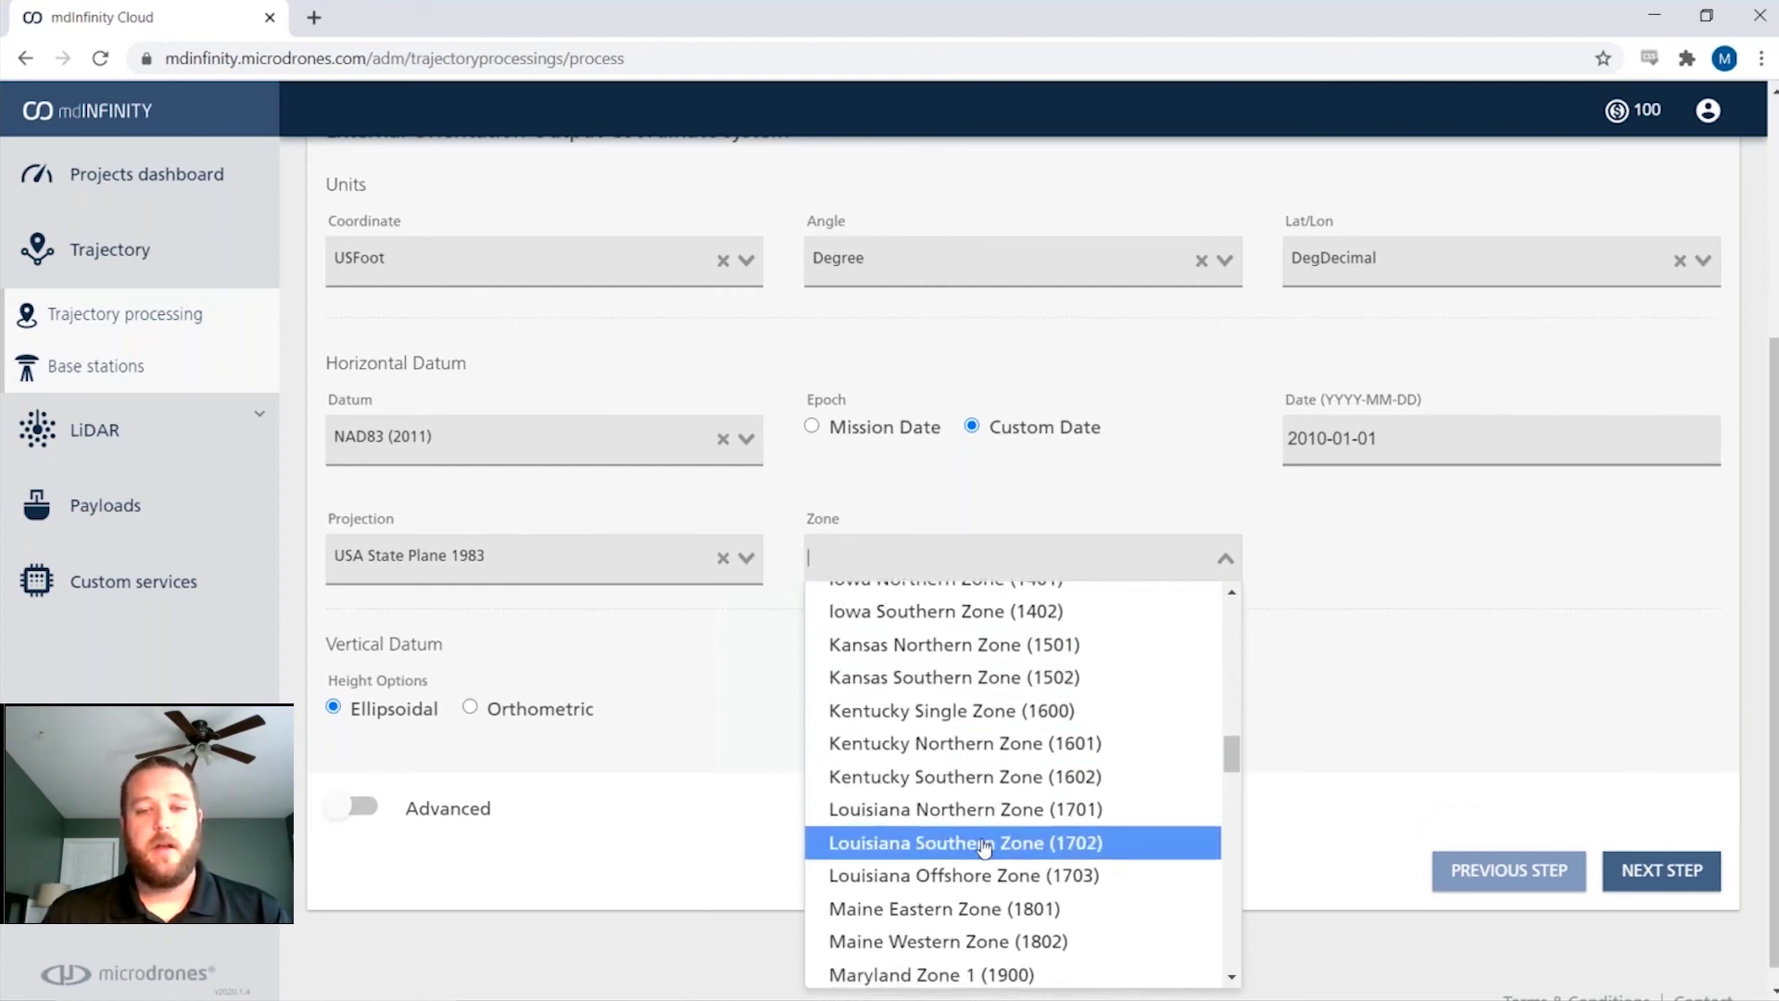
pyautogui.click(955, 842)
# Step: Set the vertical datum to orthometric heights with the GEOID12B (Conus) geoid and proceed to the summary
pyautogui.click(519, 712)
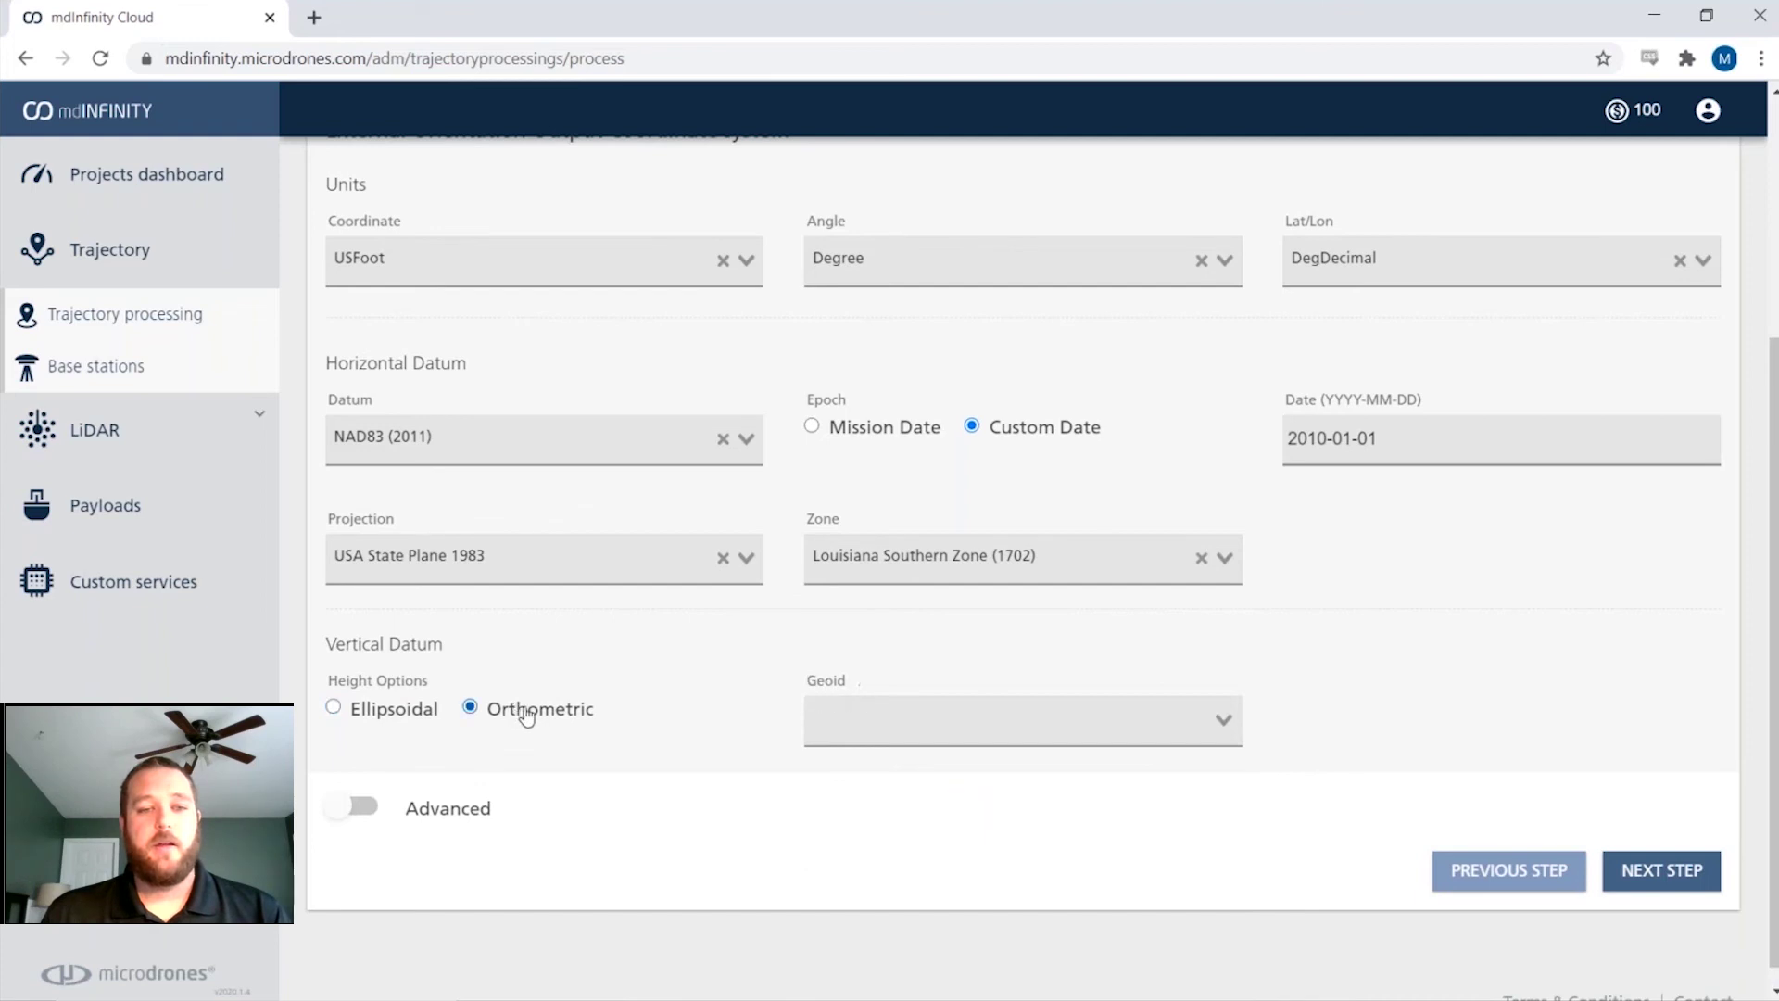
pyautogui.click(904, 727)
pyautogui.scroll(-5, 927, 830)
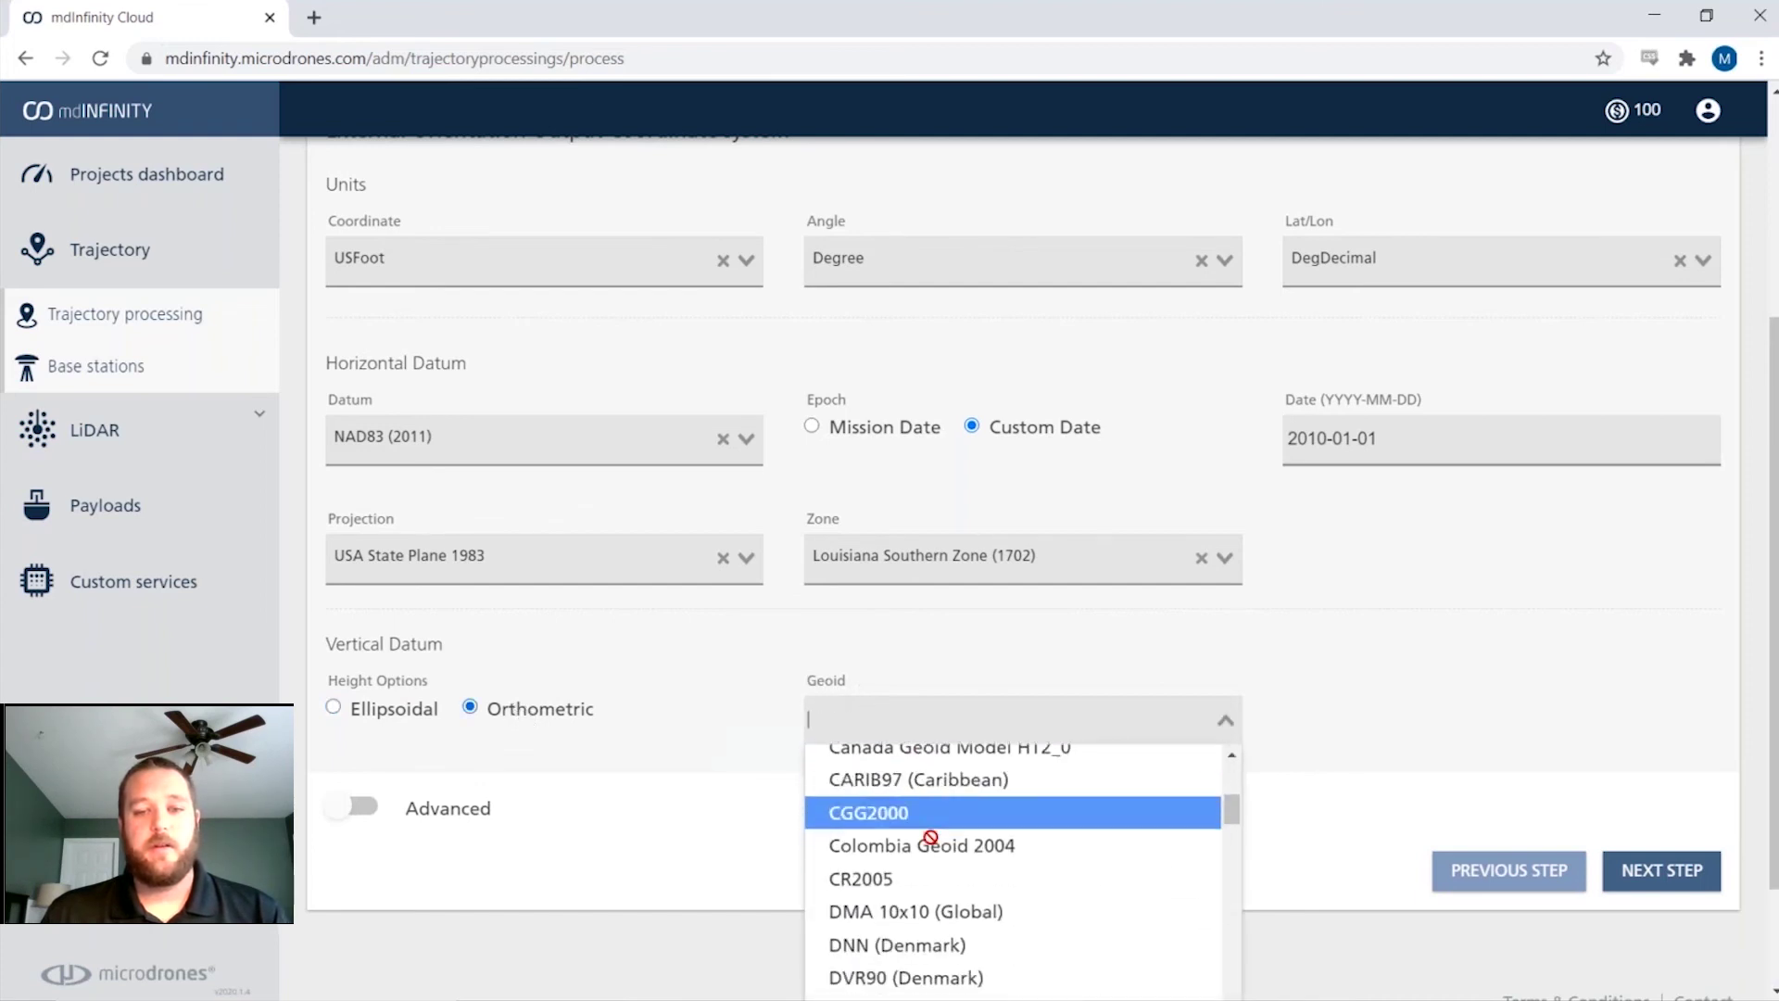
pyautogui.scroll(-10, 952, 844)
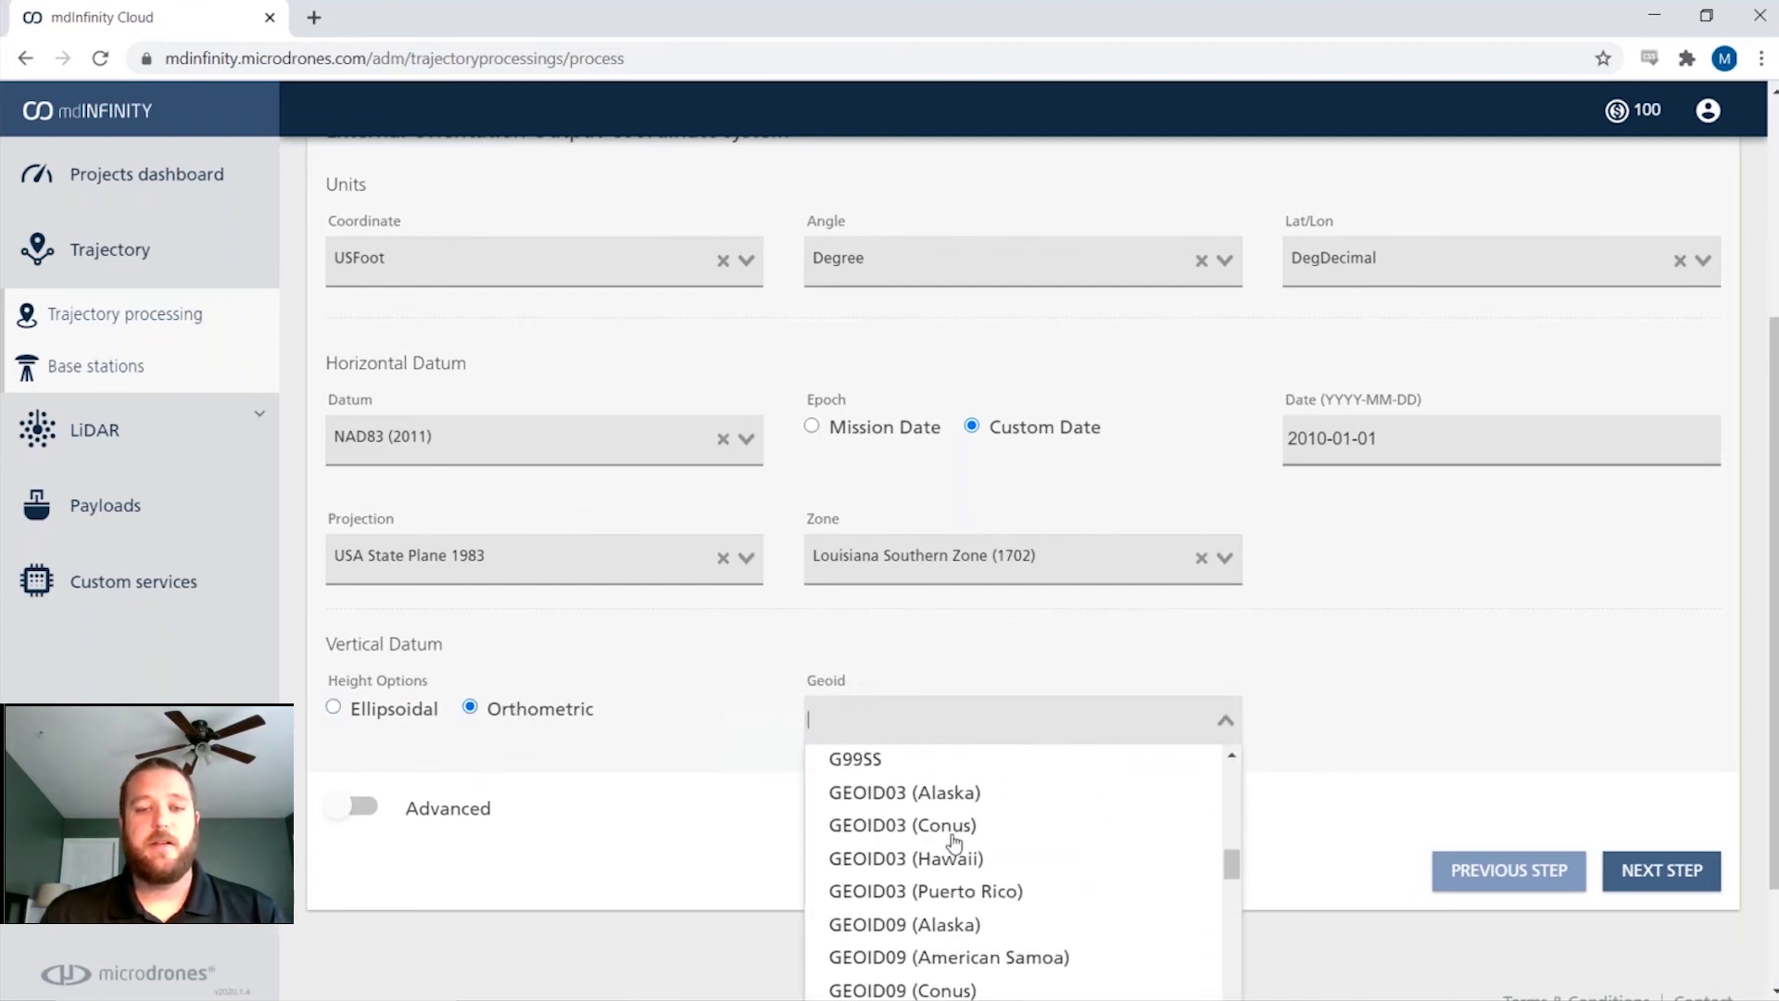
pyautogui.scroll(-5, 954, 844)
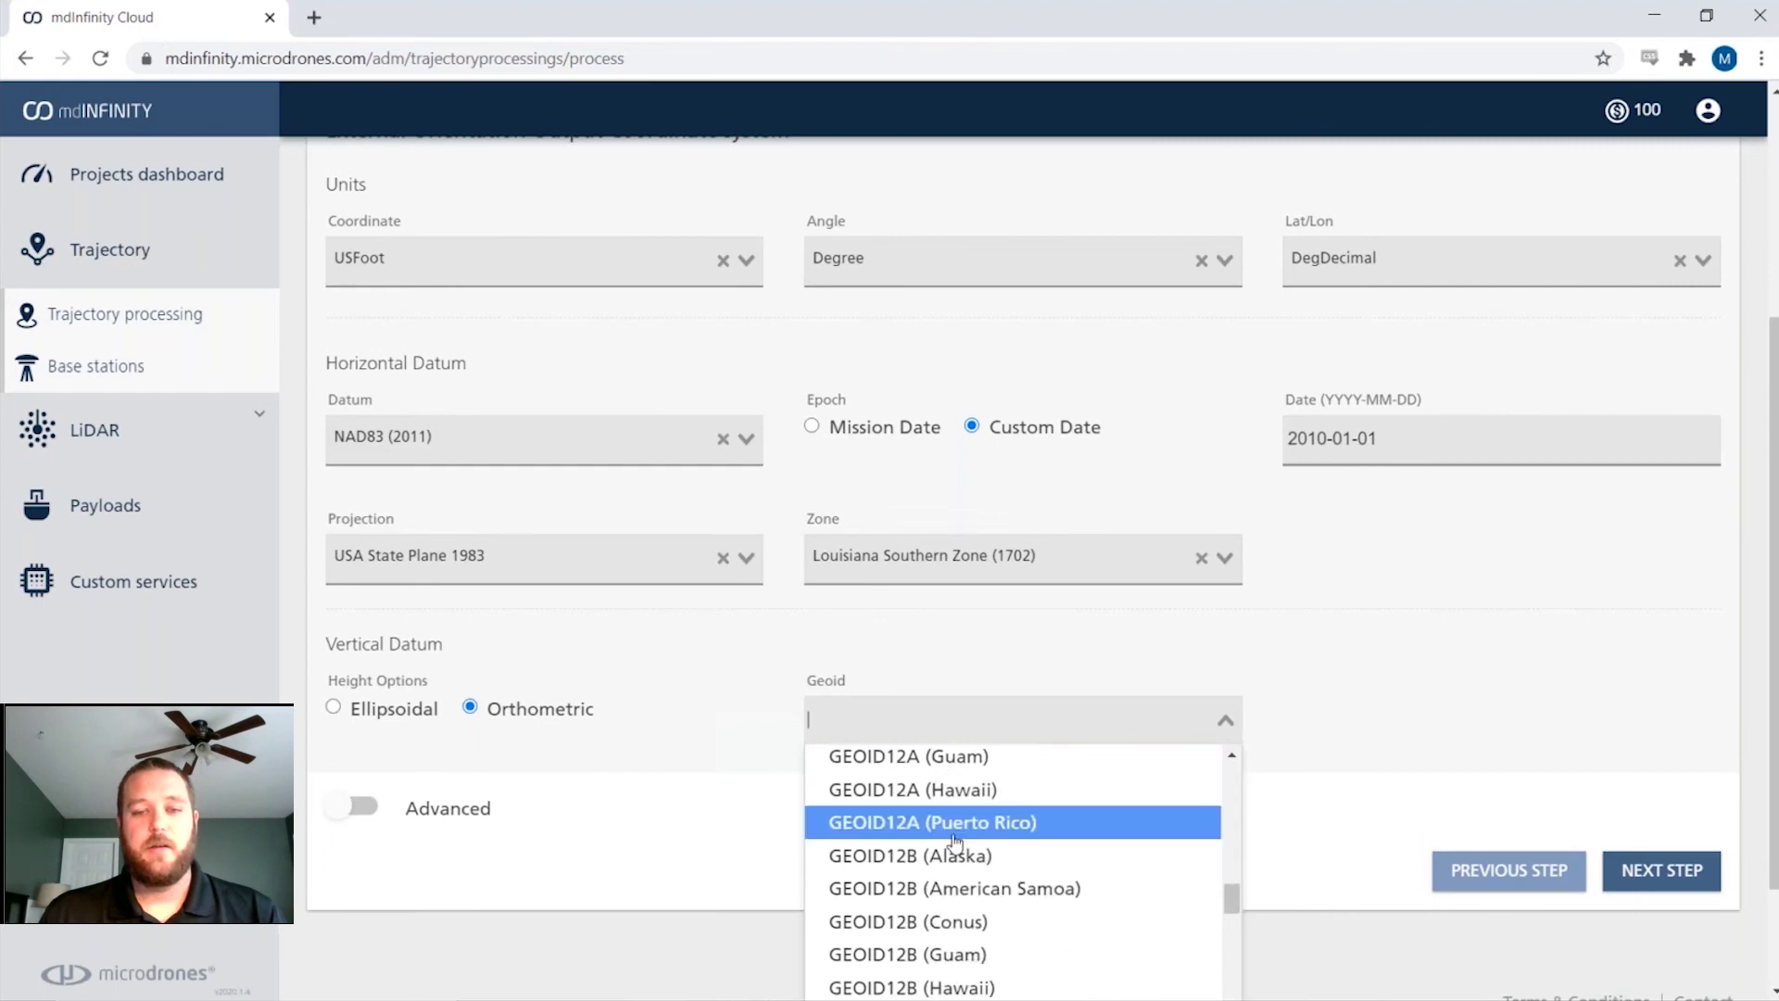
pyautogui.click(953, 805)
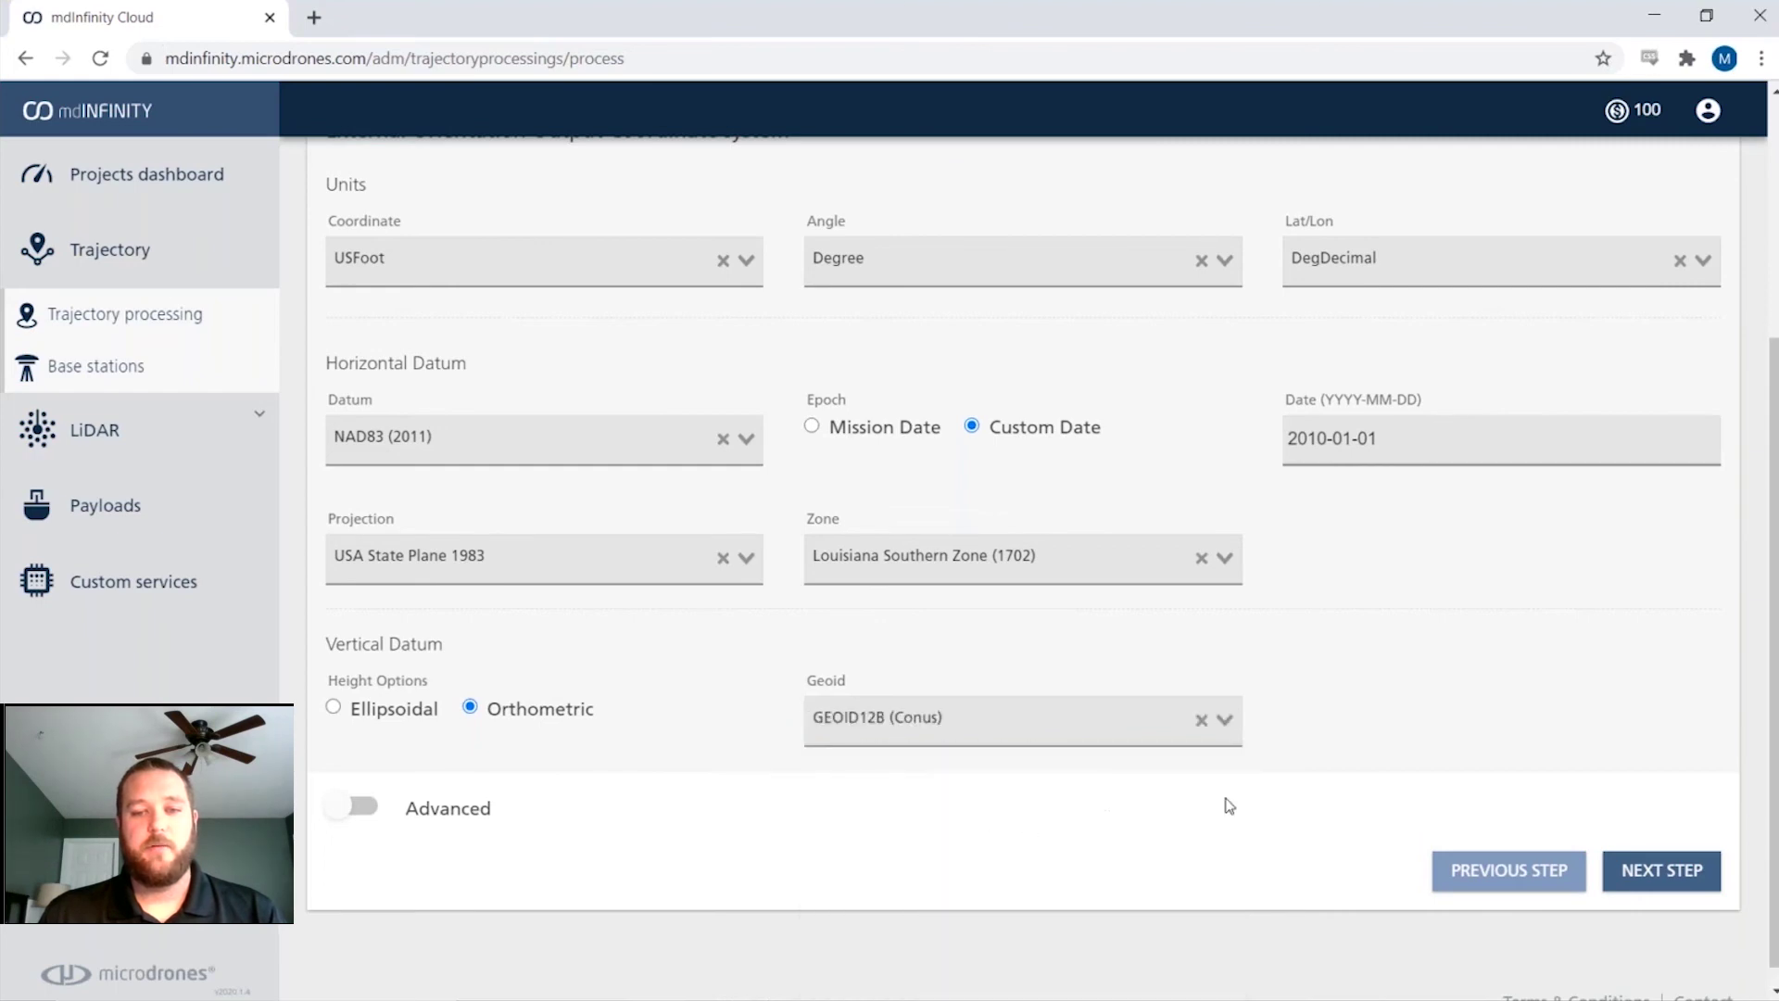
pyautogui.click(1666, 873)
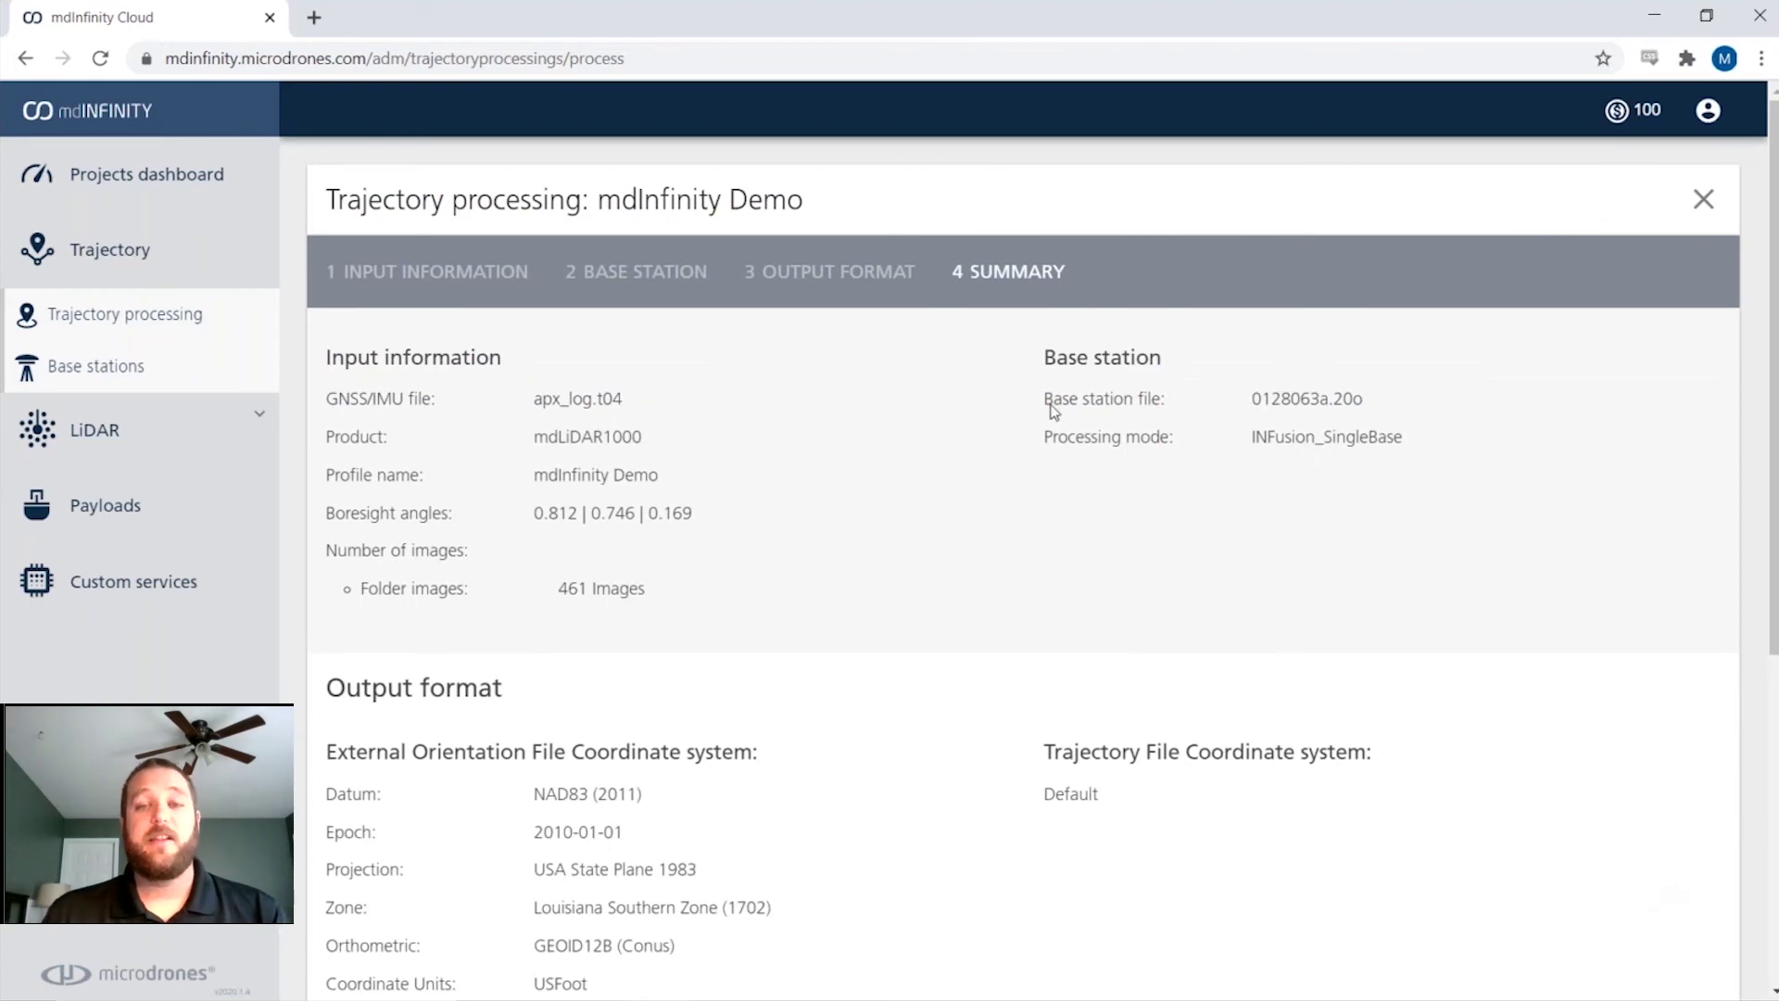
# Step: Review the processing summary, accept the terms and conditions, and start processing the trajectory data
pyautogui.scroll(-5, 1057, 398)
pyautogui.scroll(5, 868, 350)
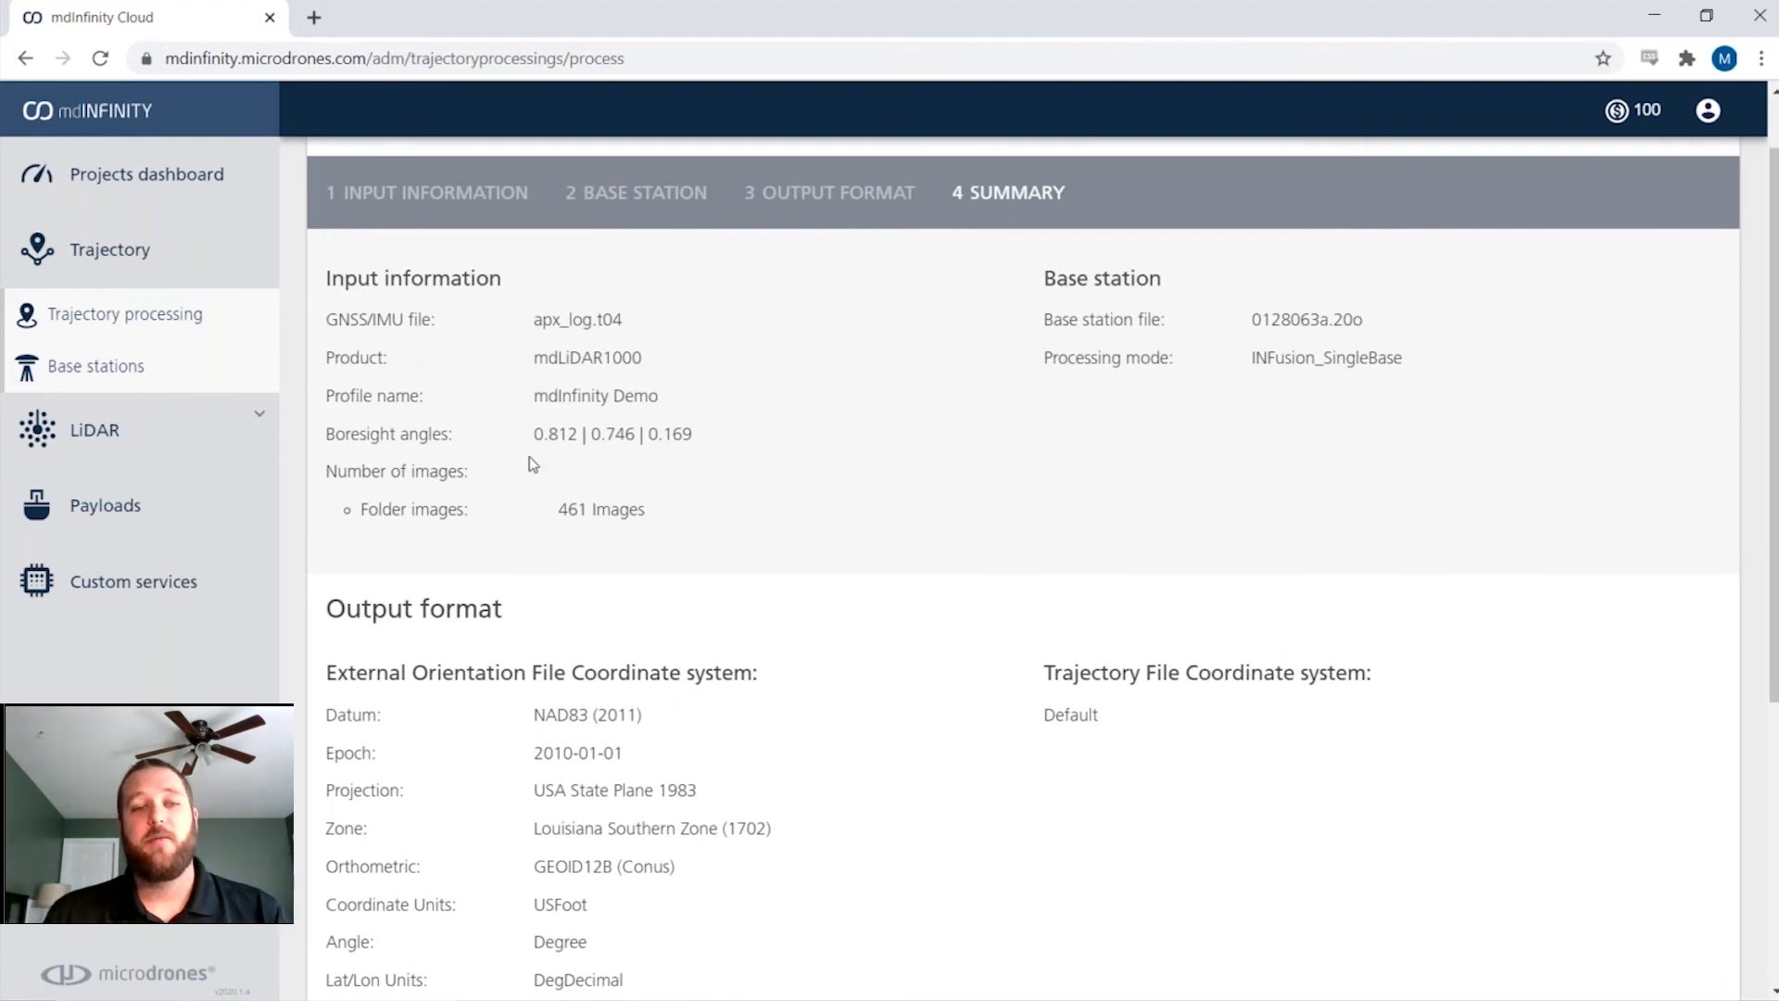
pyautogui.scroll(-5, 839, 574)
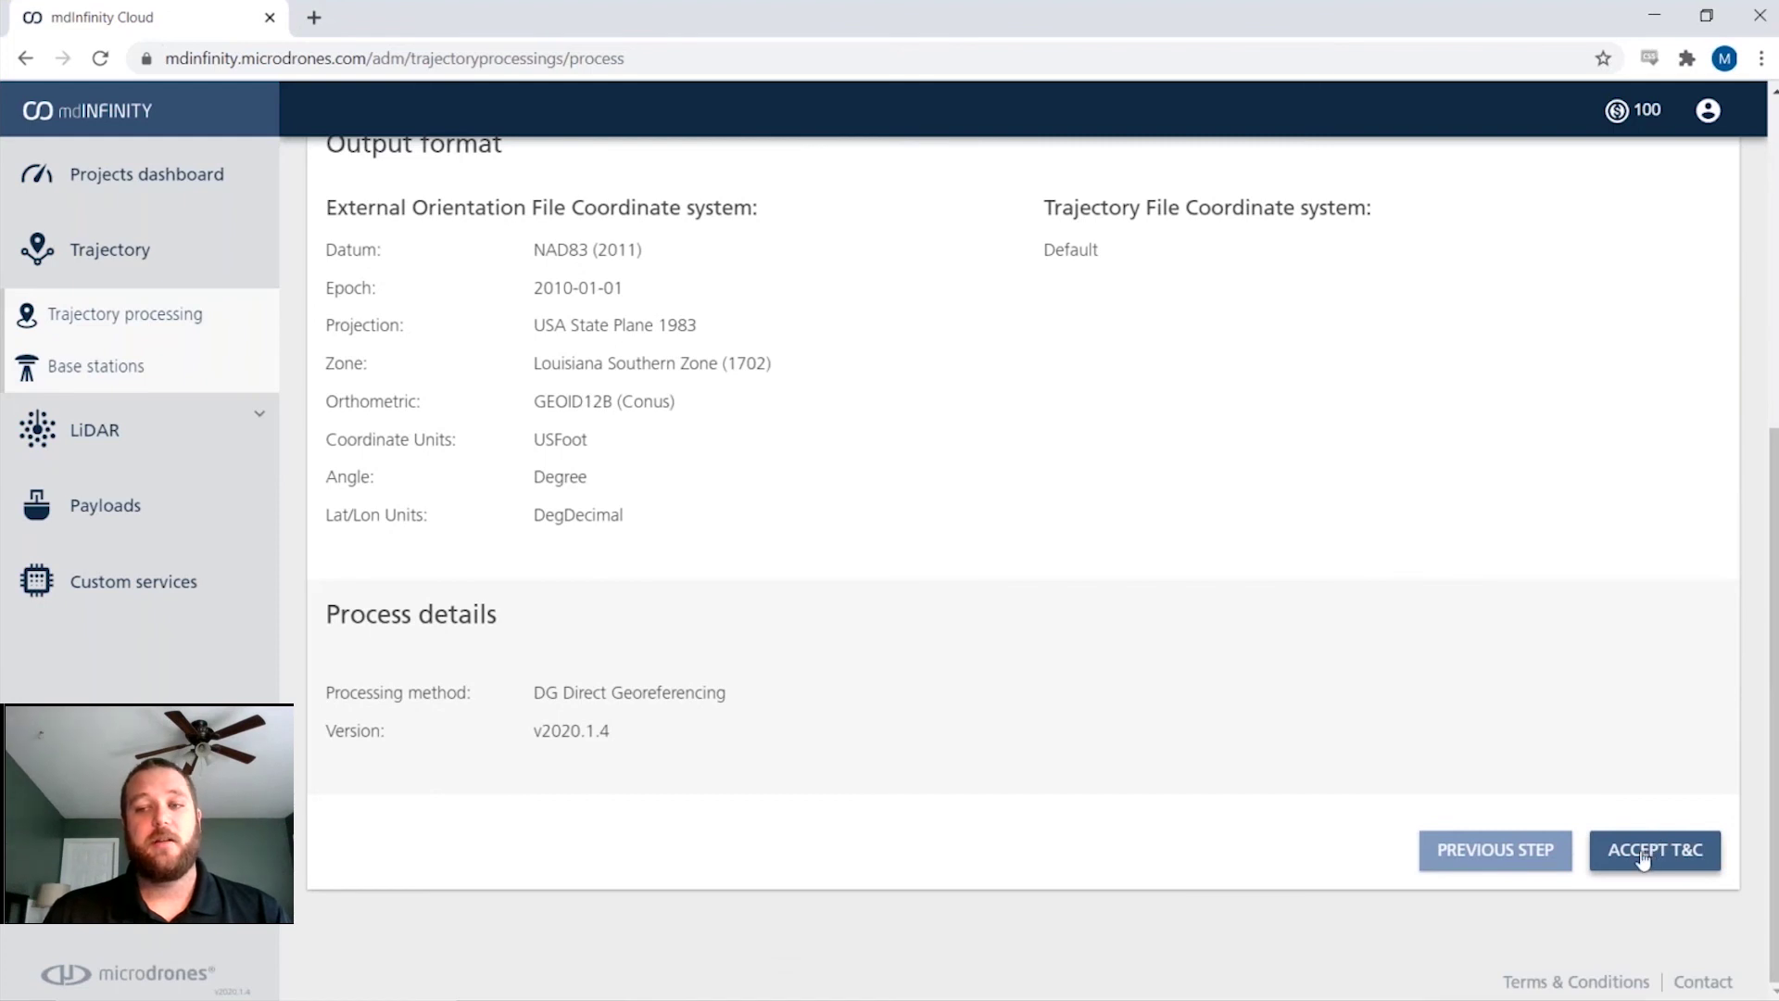
pyautogui.click(1642, 860)
pyautogui.click(587, 478)
pyautogui.click(1070, 594)
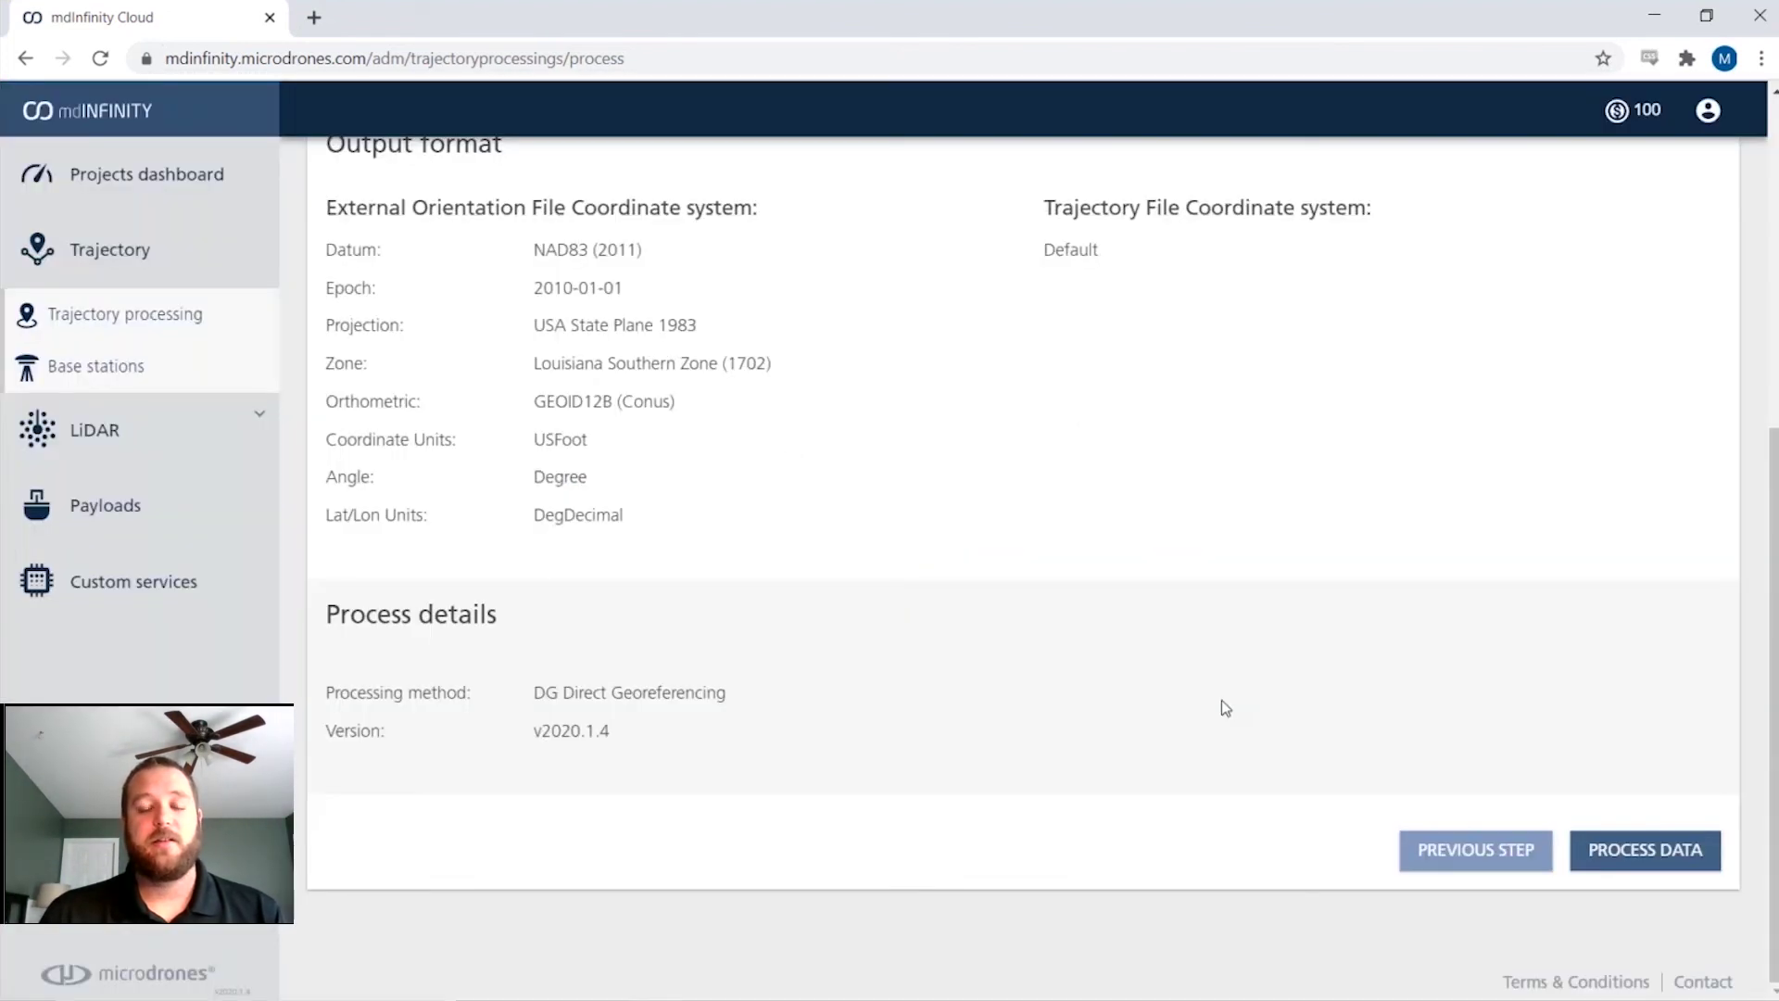
pyautogui.click(1609, 858)
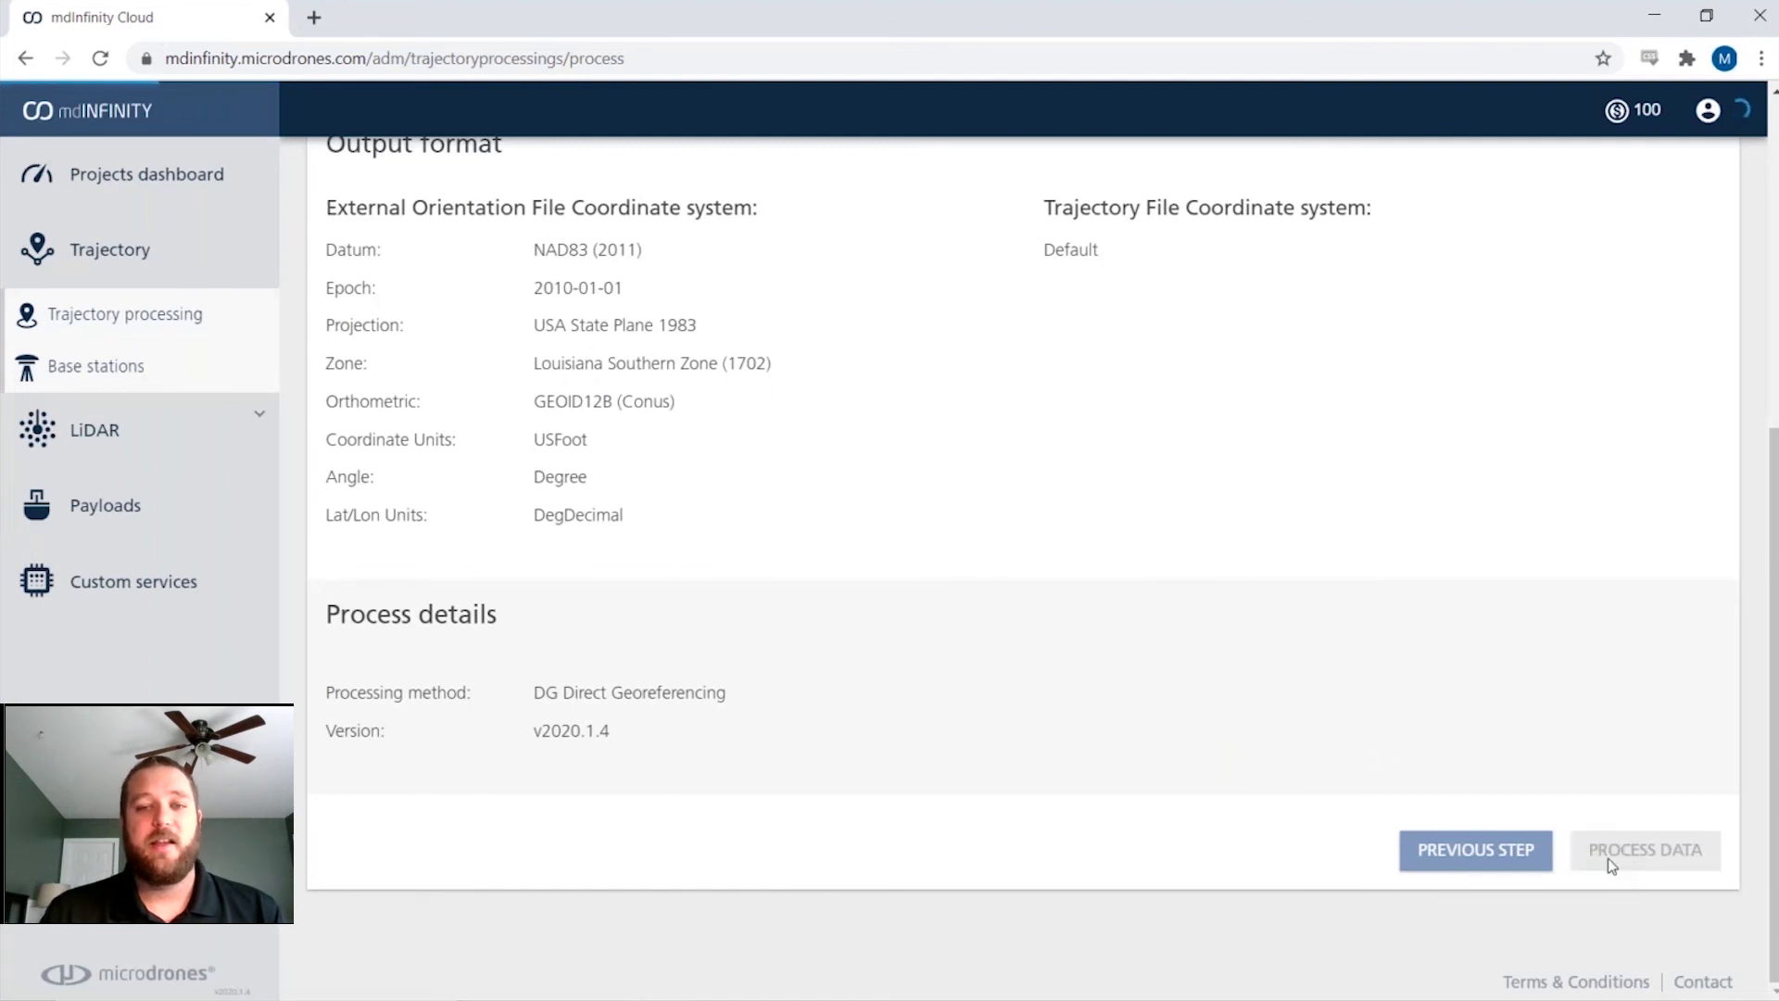